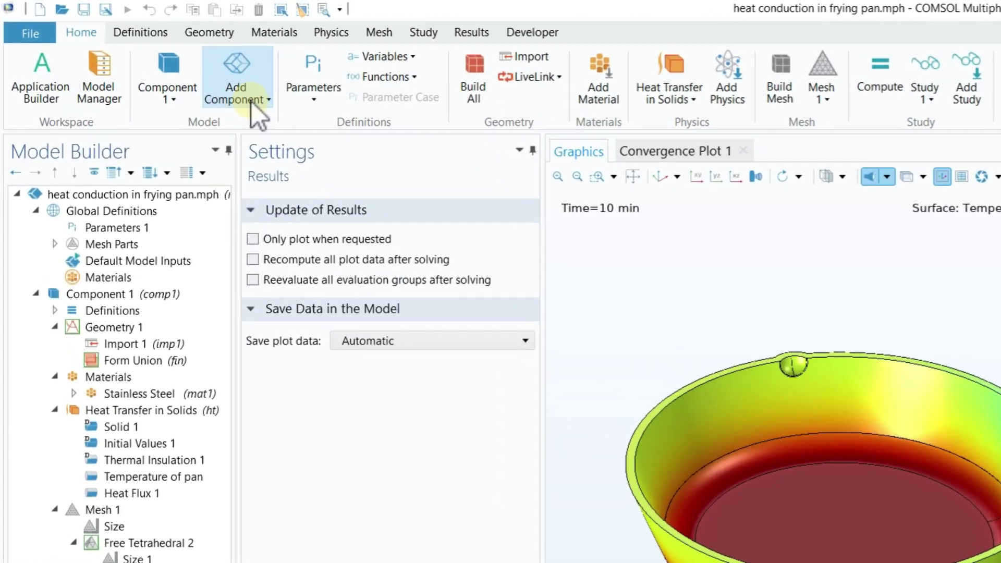
Review the component types that can be added and the Component 1 settings with its Definitions, Geometry 1 and Materials nodes.
left_click(251, 101)
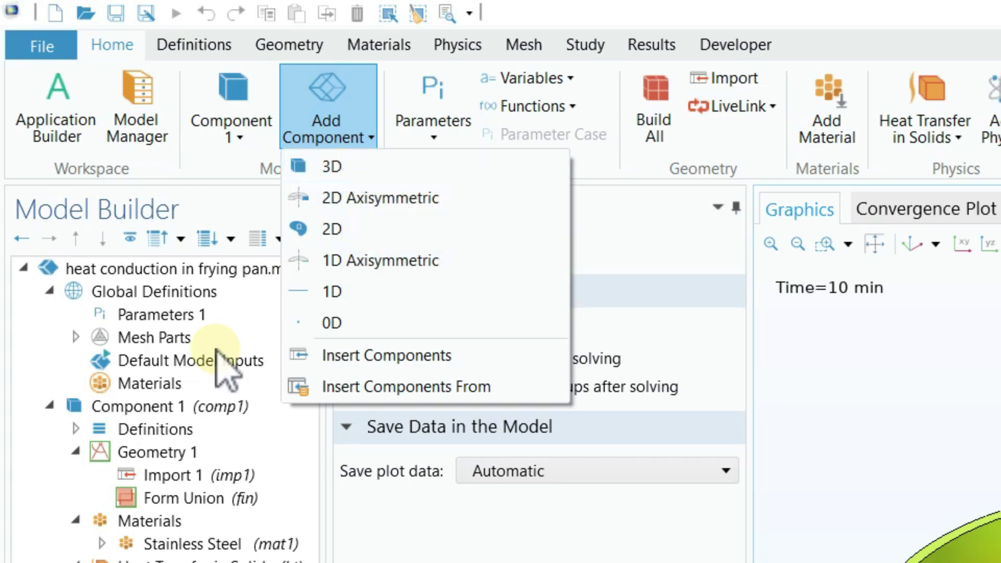
left_click(142, 409)
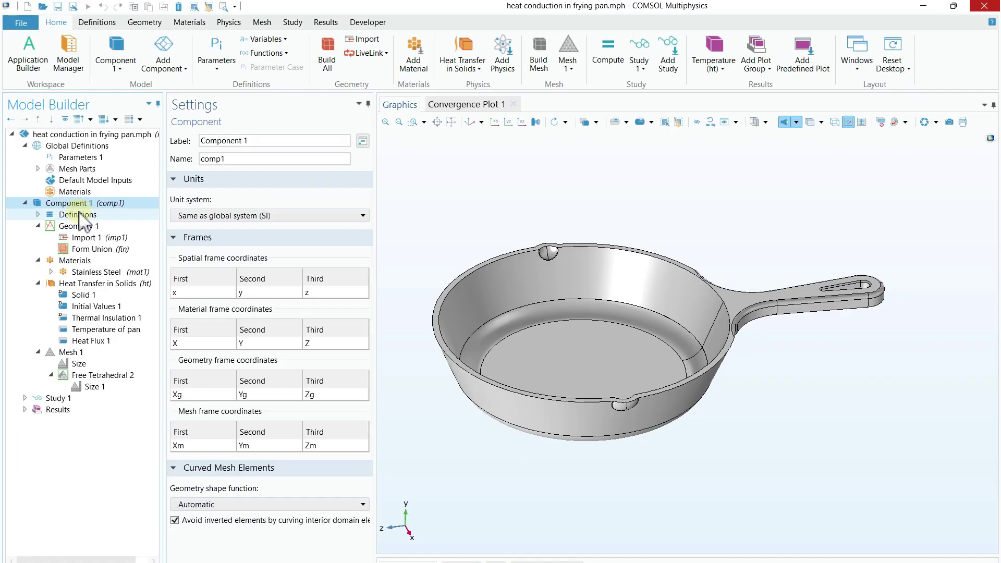
left_click(78, 215)
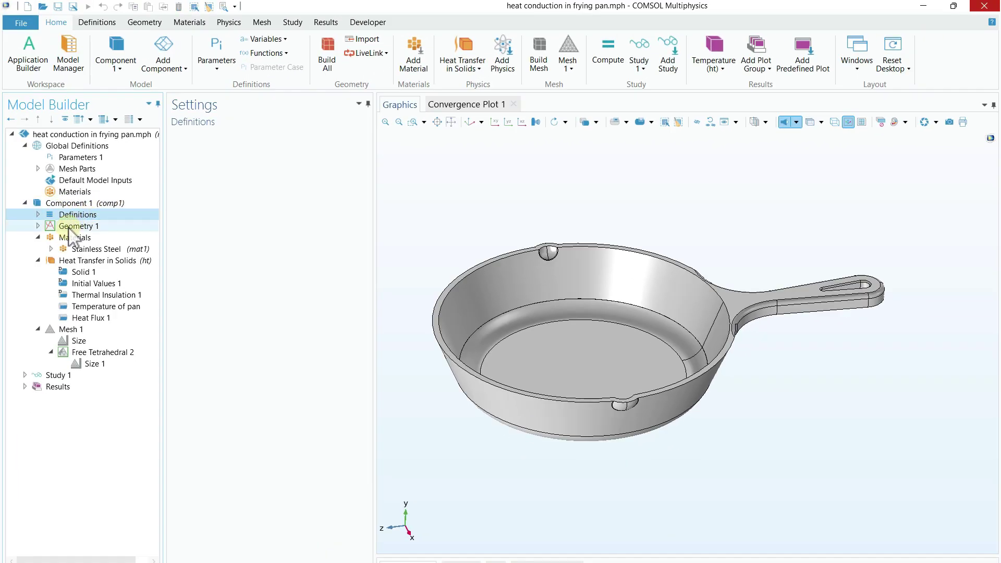
left_click(68, 228)
left_click(71, 238)
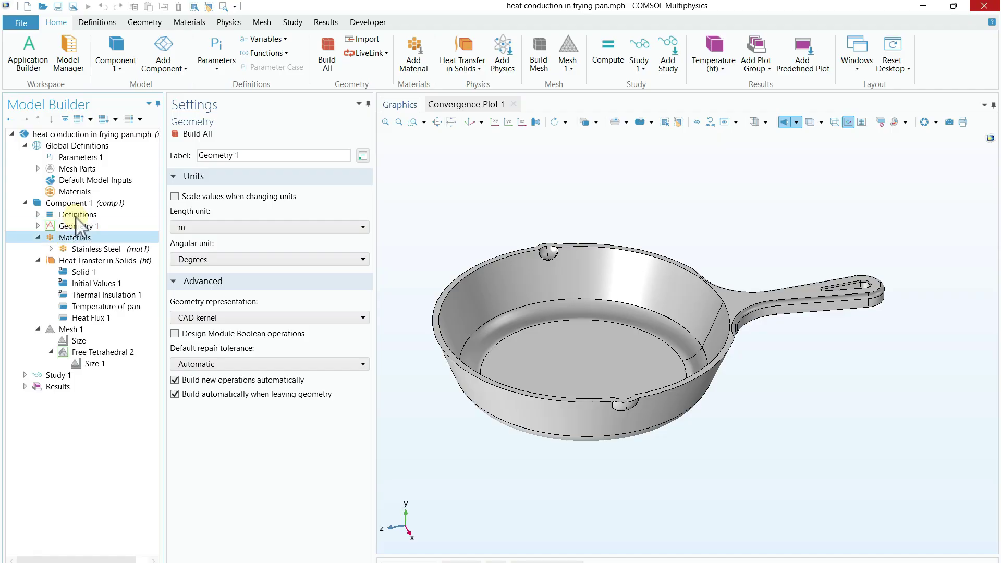
left_click(76, 227)
left_click(81, 238)
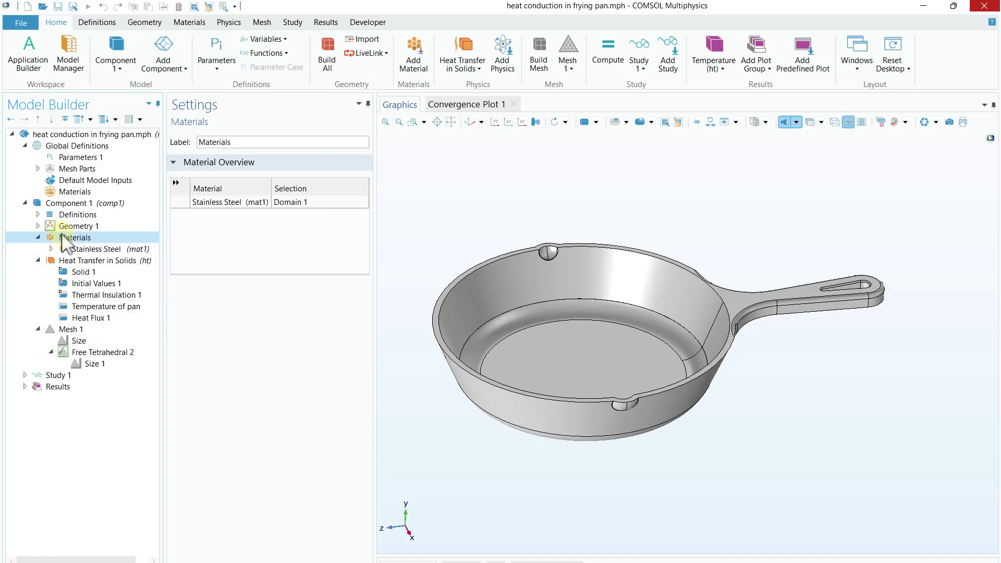
left_click(73, 238)
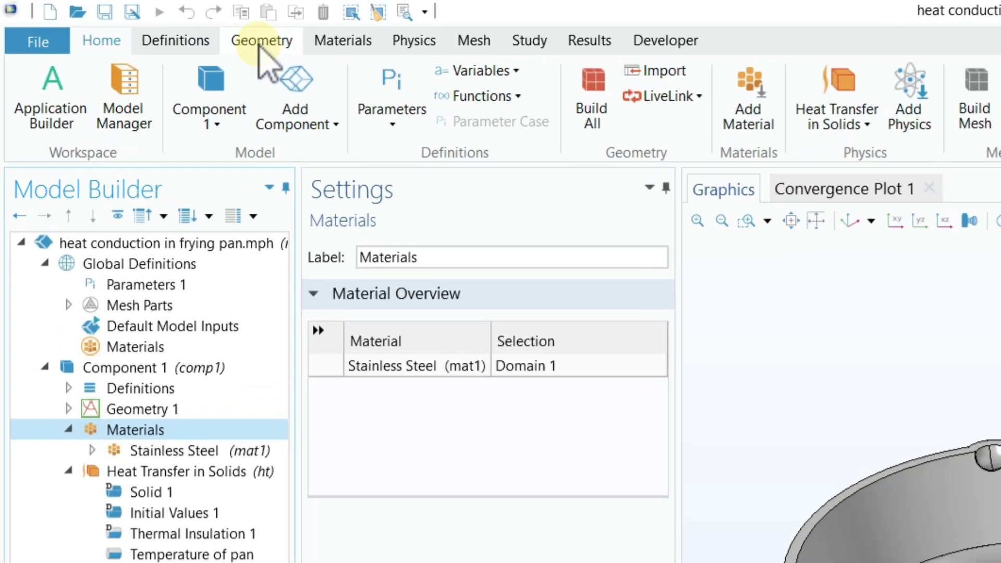
Look through the geometry operations available for Geometry 1 and open the settings of its Import 1 node.
left_click(144, 23)
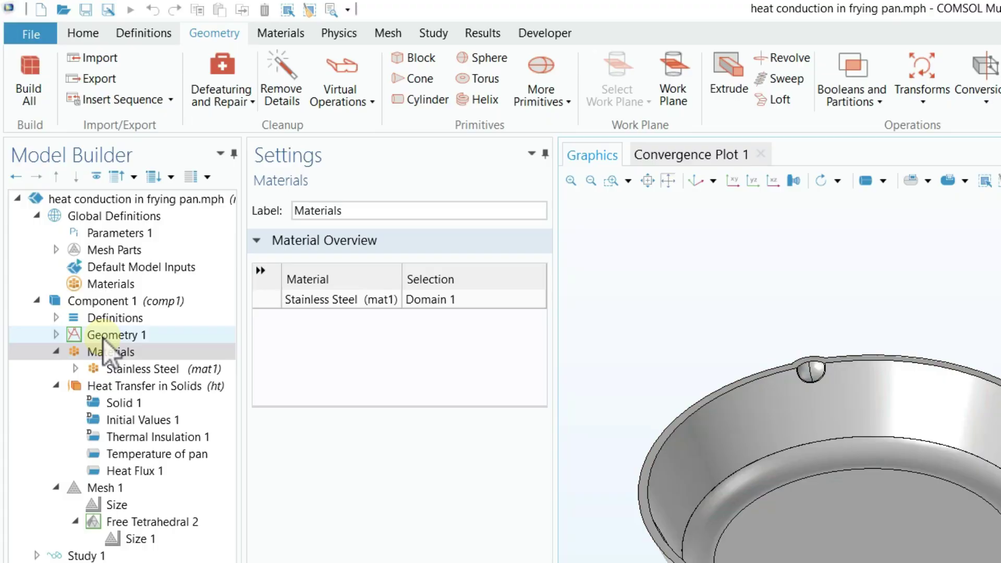
left_click(73, 227)
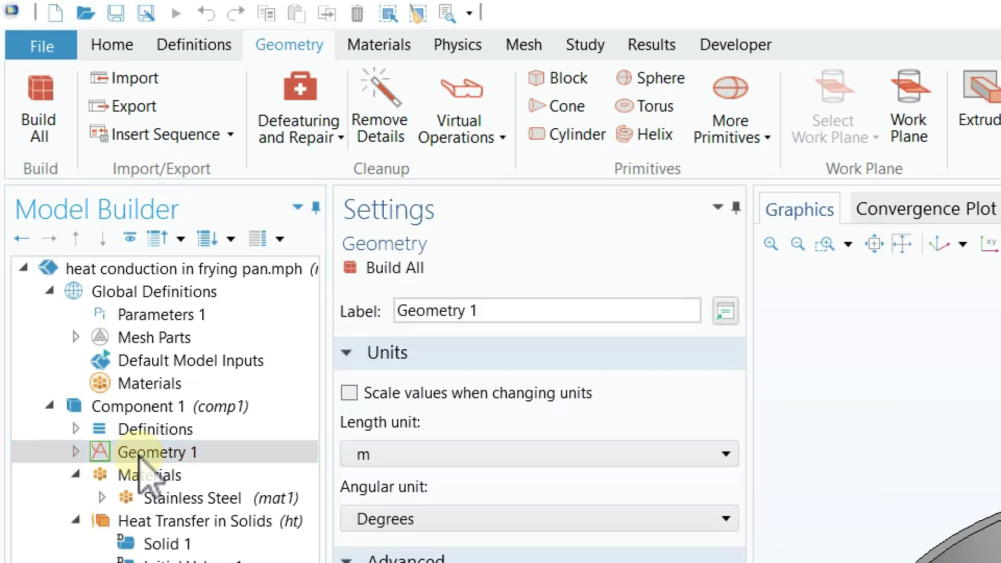
right_click(138, 455)
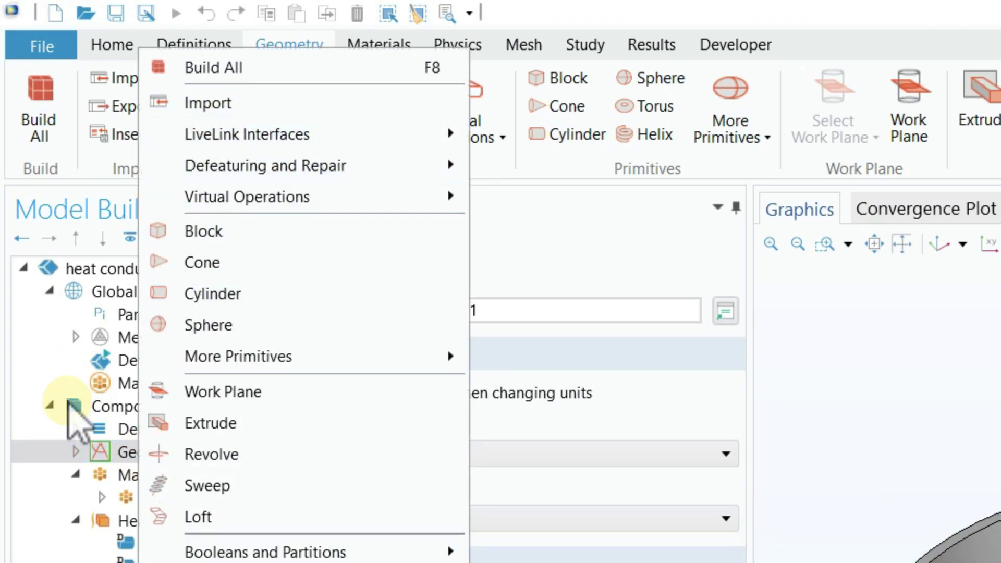
left_click(76, 452)
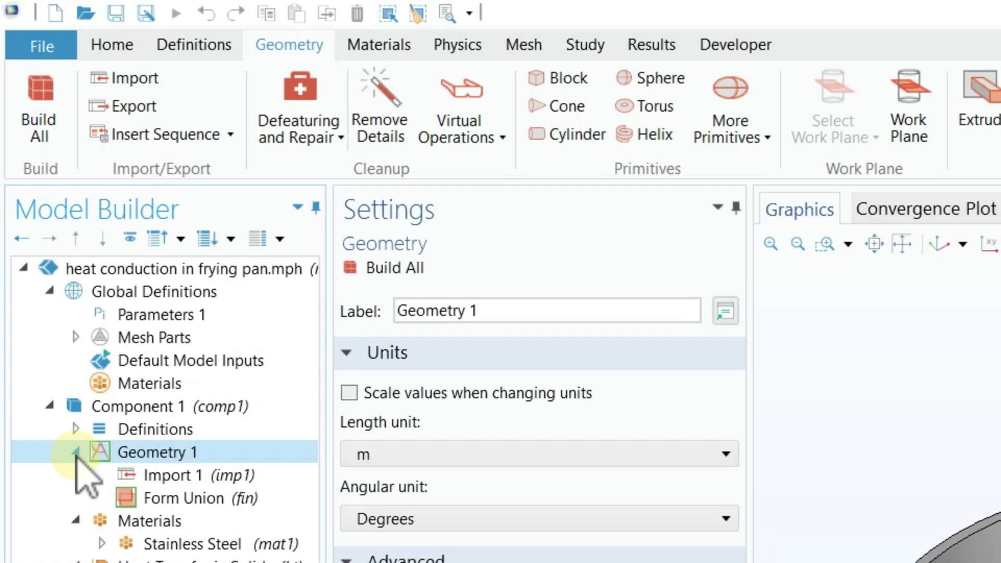
left_click(168, 475)
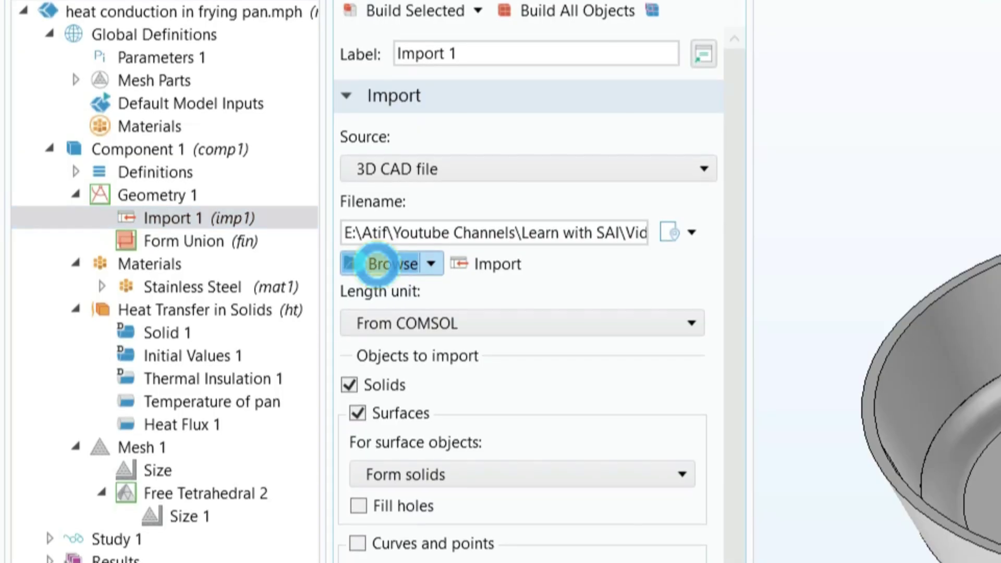
Browse to the frying pan CAD file for Import 1 and cancel the file selection.
left_click(380, 266)
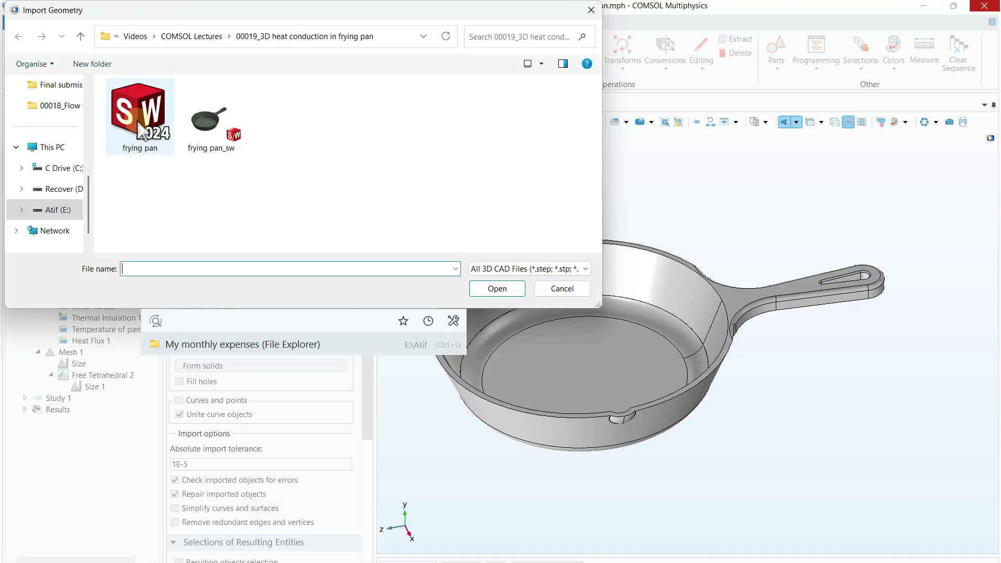
left_click(141, 140)
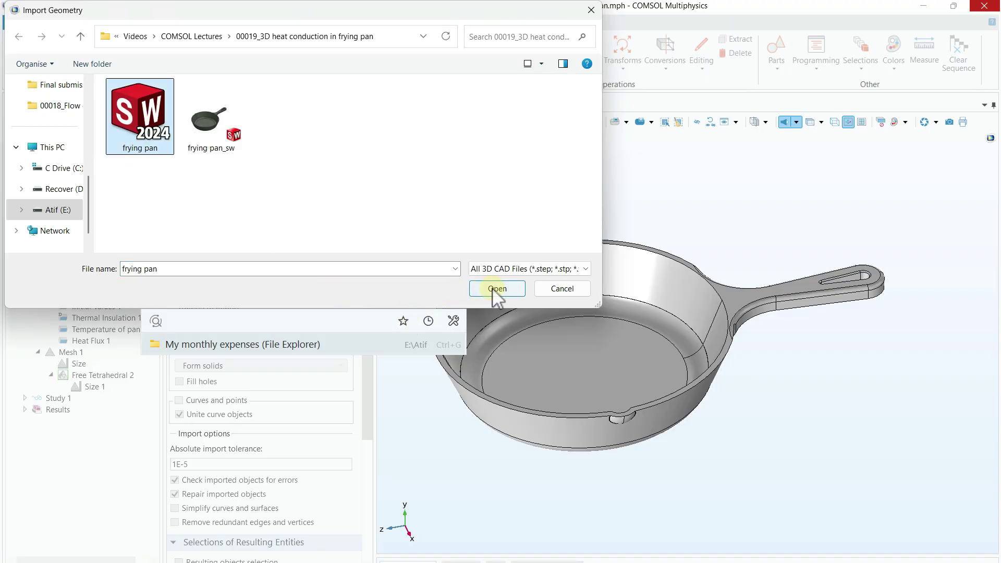
left_click(556, 291)
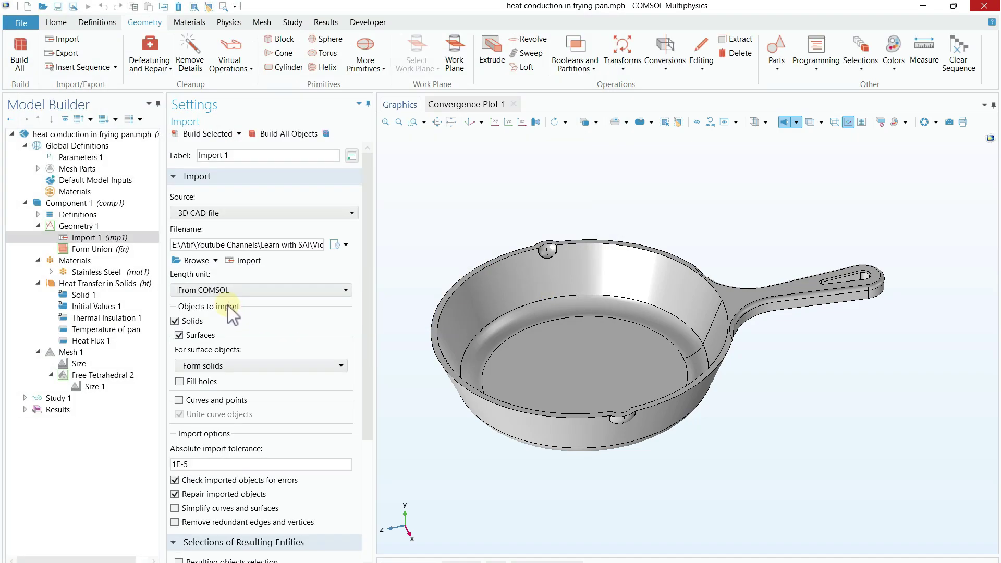
left_click(204, 134)
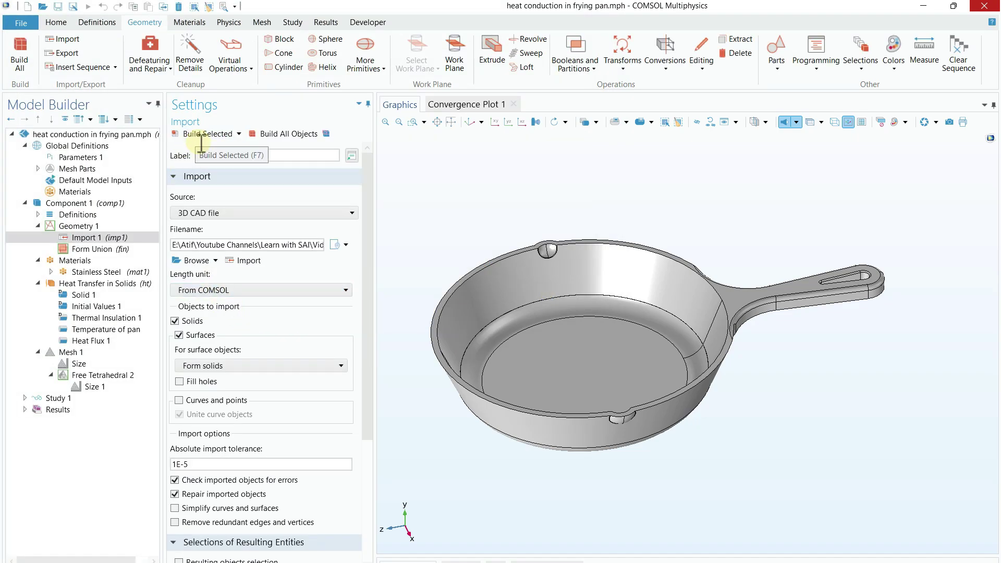
left_click(585, 379)
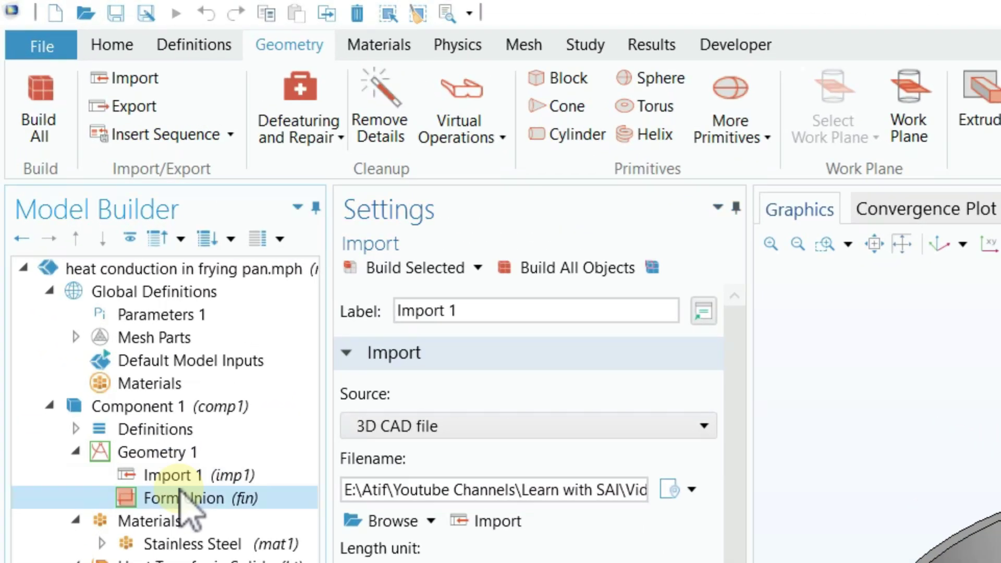
Set the action of the Form Union node under Geometry 1 to Form a union.
left_click(180, 497)
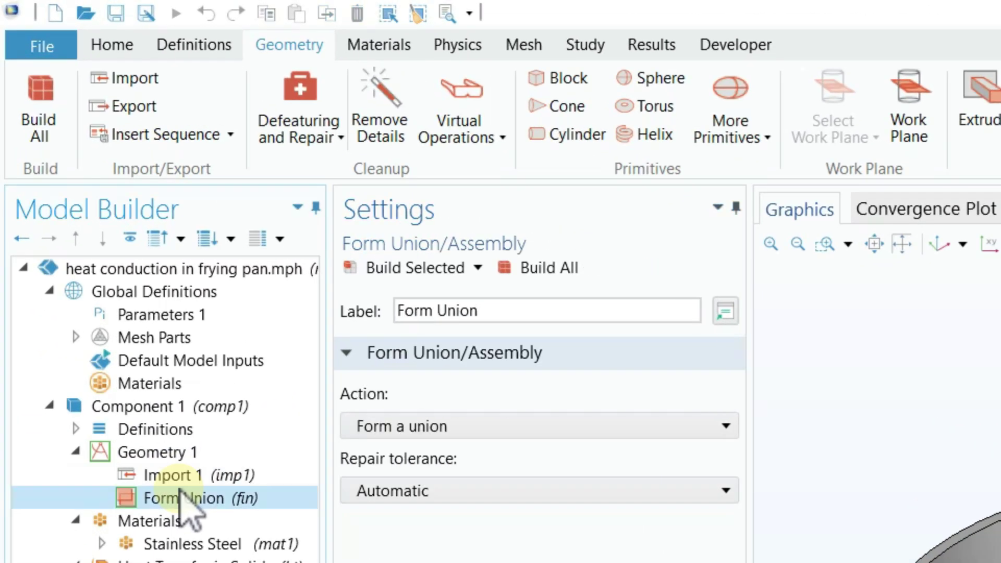
left_click(406, 426)
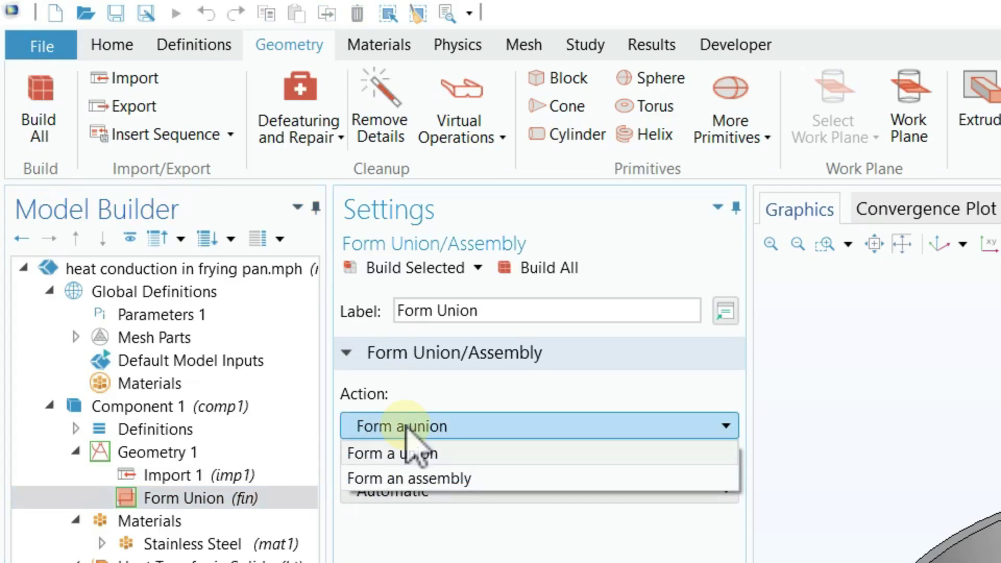
left_click(407, 454)
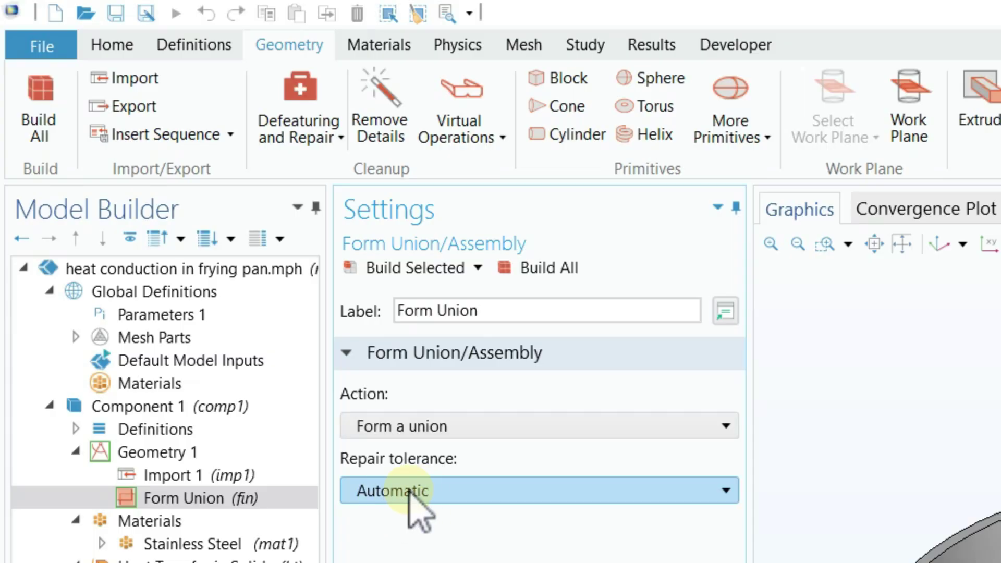
Check the length unit options of Geometry 1, keeping metres, and inspect the pan model.
left_click(170, 453)
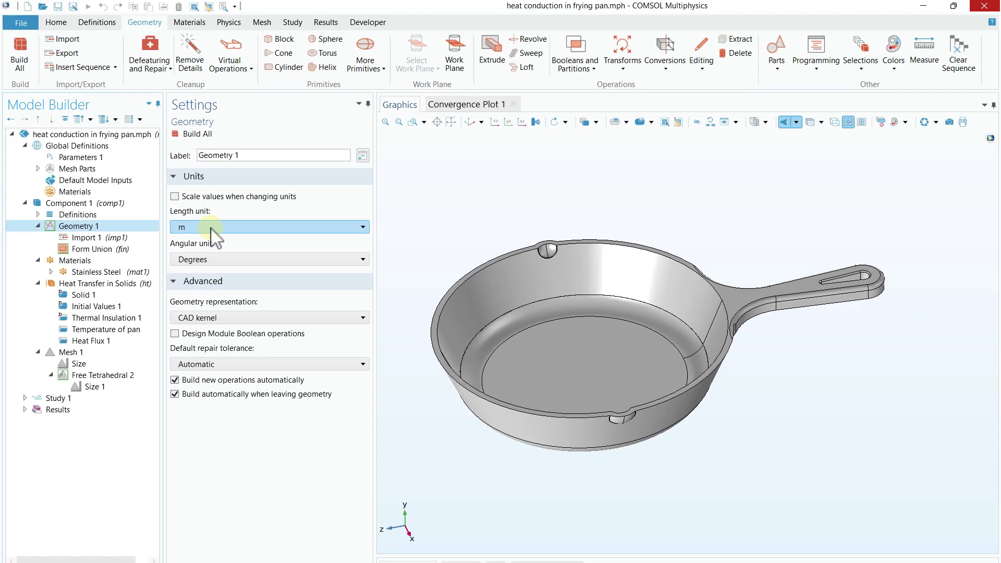
left_click(212, 228)
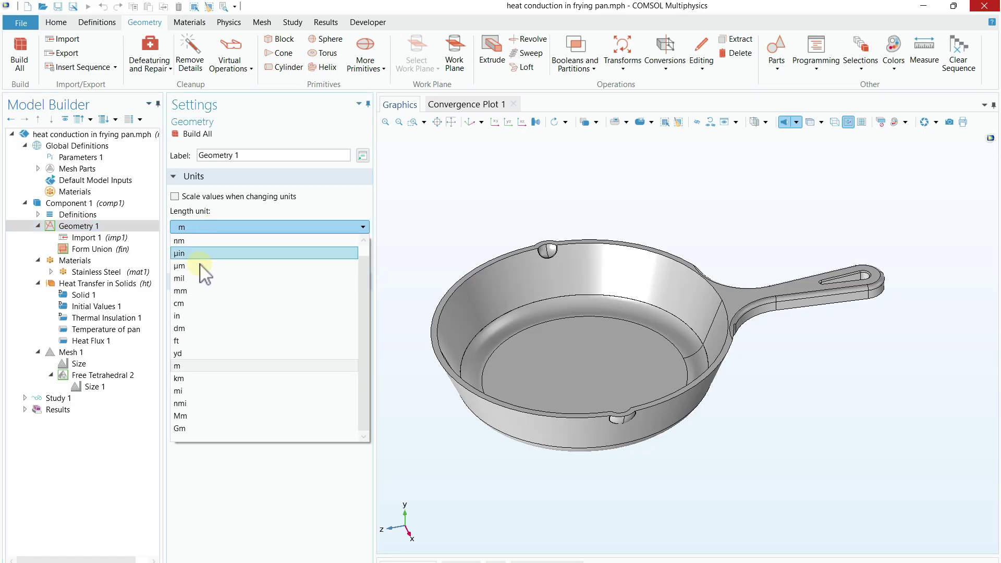
left_click(308, 197)
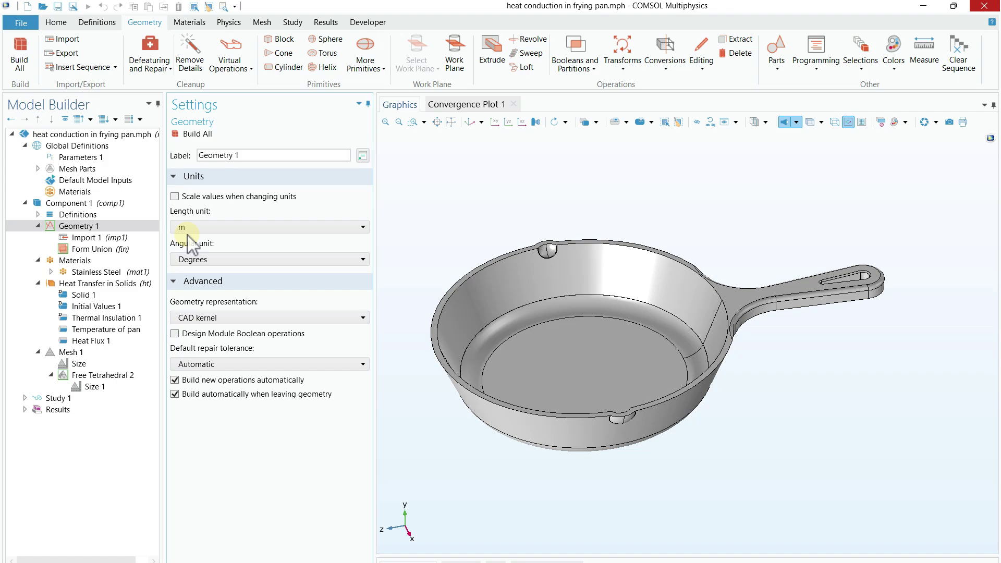
left_click(503, 284)
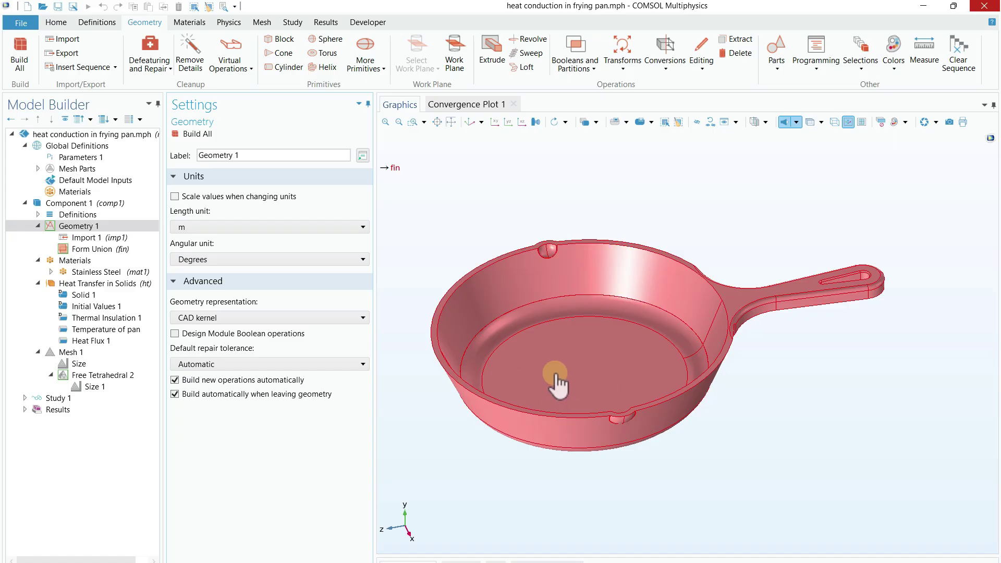
left_click(625, 474)
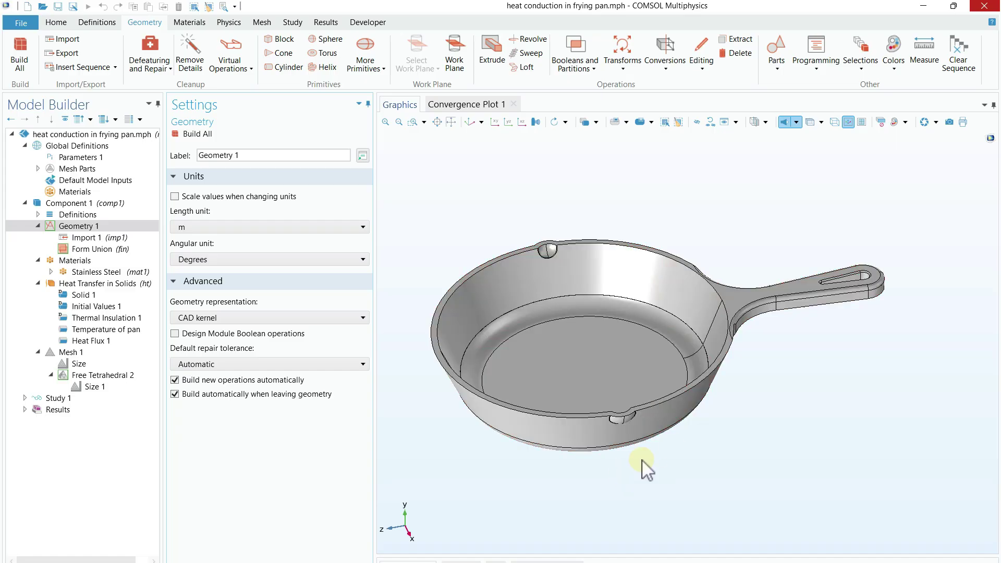
left_click(574, 414)
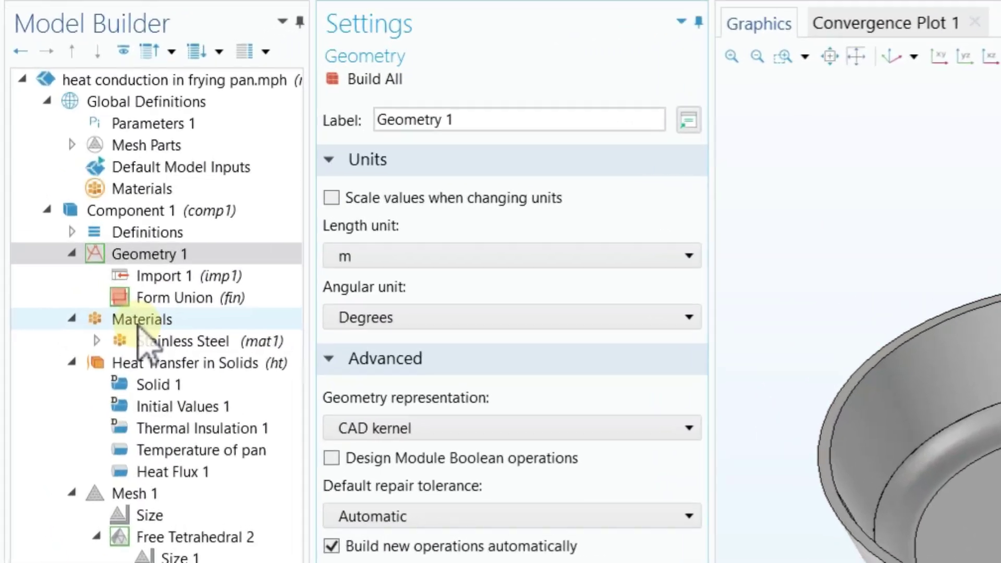
Search the material library for "stainless steel" from the component's Materials node and select Stainless Steel 405 Annealed in the results.
left_click(138, 326)
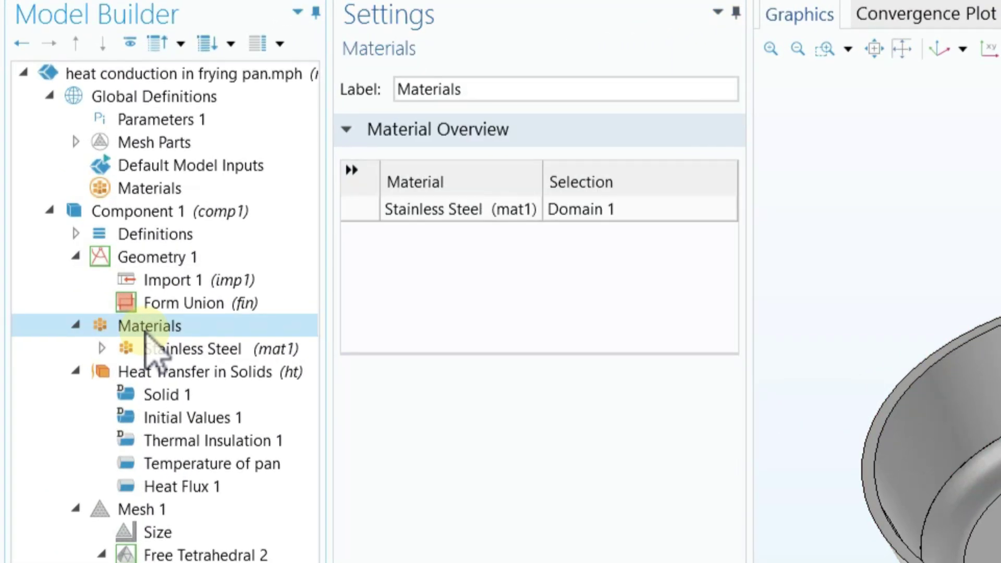
right_click(148, 336)
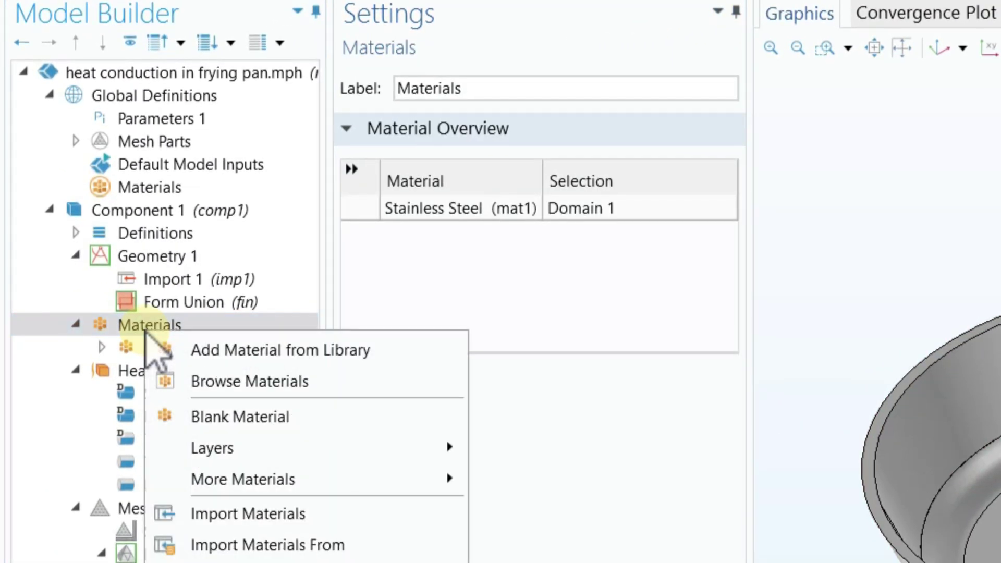
left_click(215, 353)
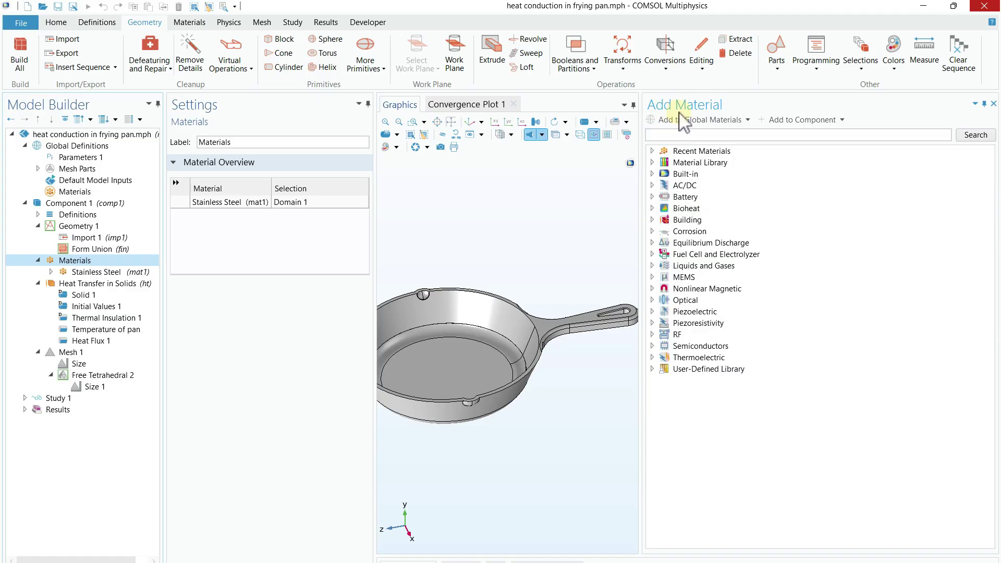
left_click(686, 135)
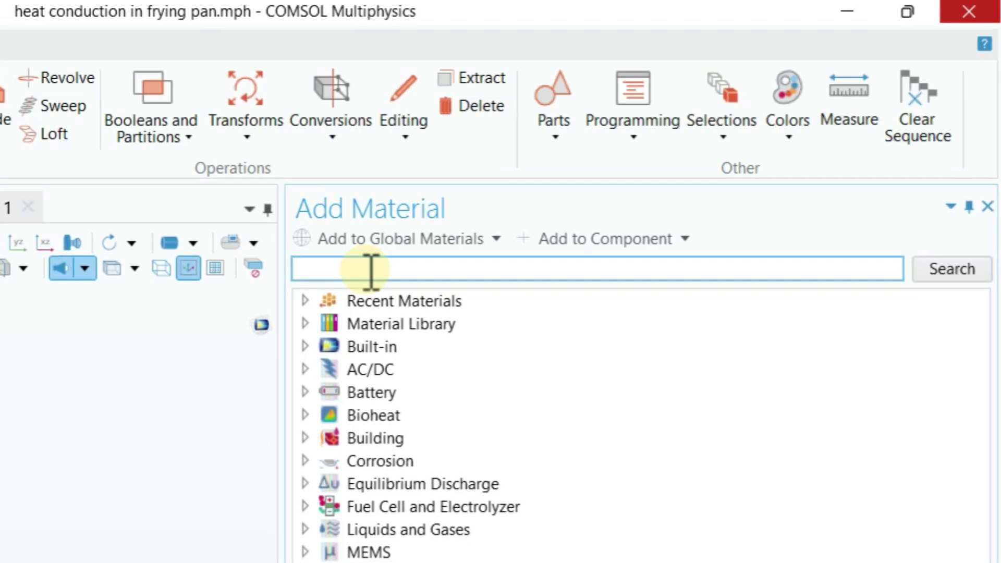
type("stainless steel")
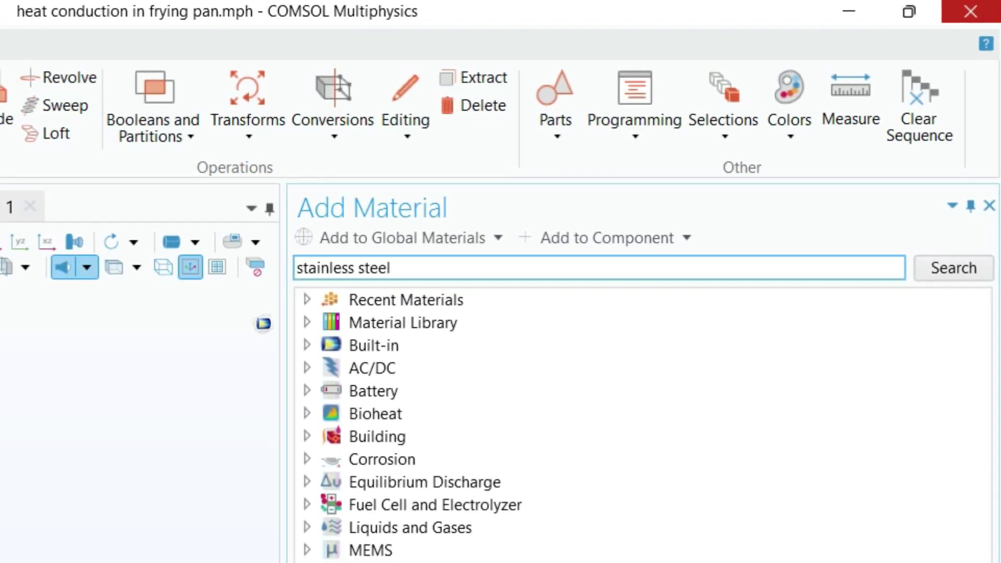
left_click(929, 271)
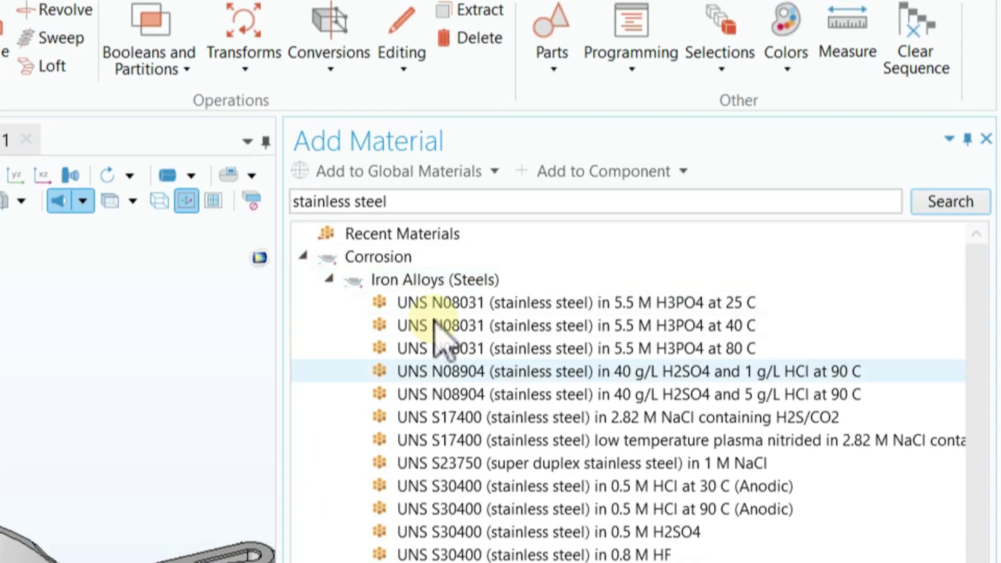
left_click(330, 280)
left_click(433, 348)
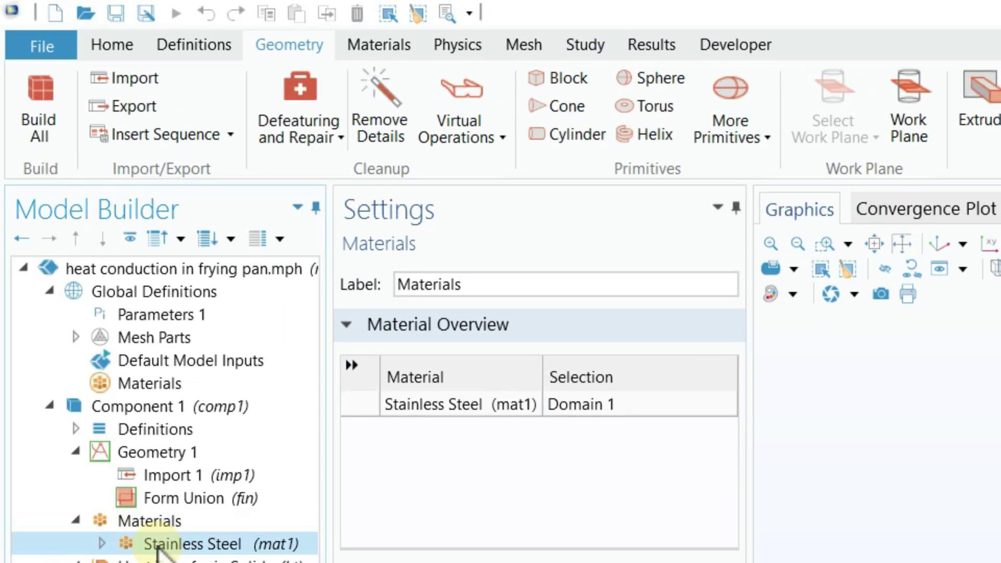
Open the component's existing Stainless Steel material, close the material library and widen the settings to read the property values and units.
left_click(157, 547)
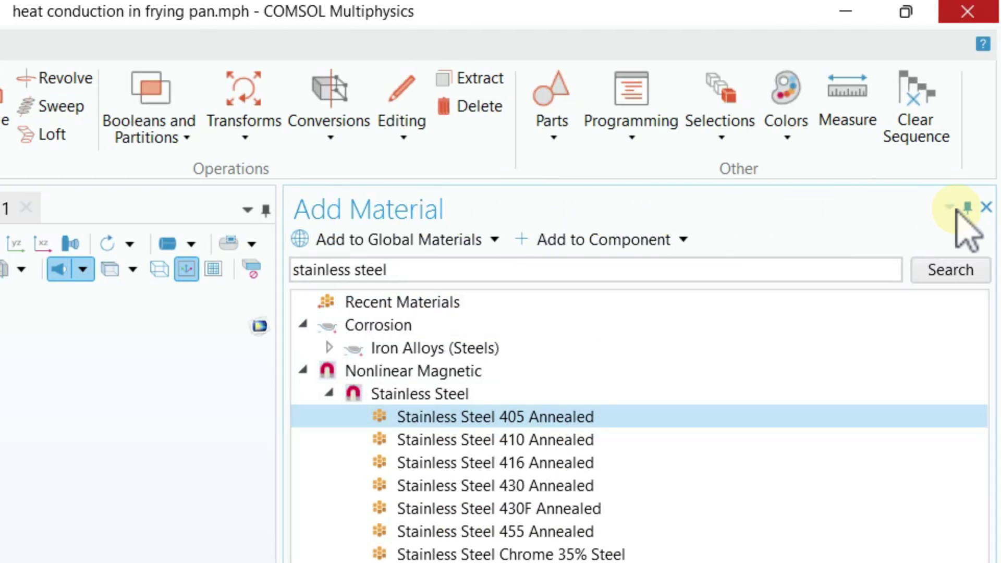
left_click(986, 208)
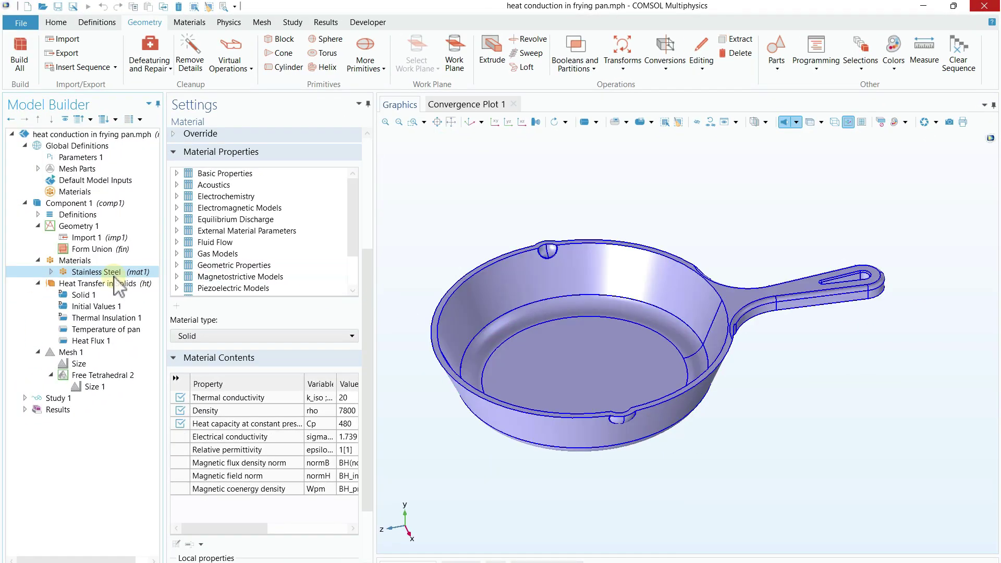
left_click_drag(371, 378, 427, 378)
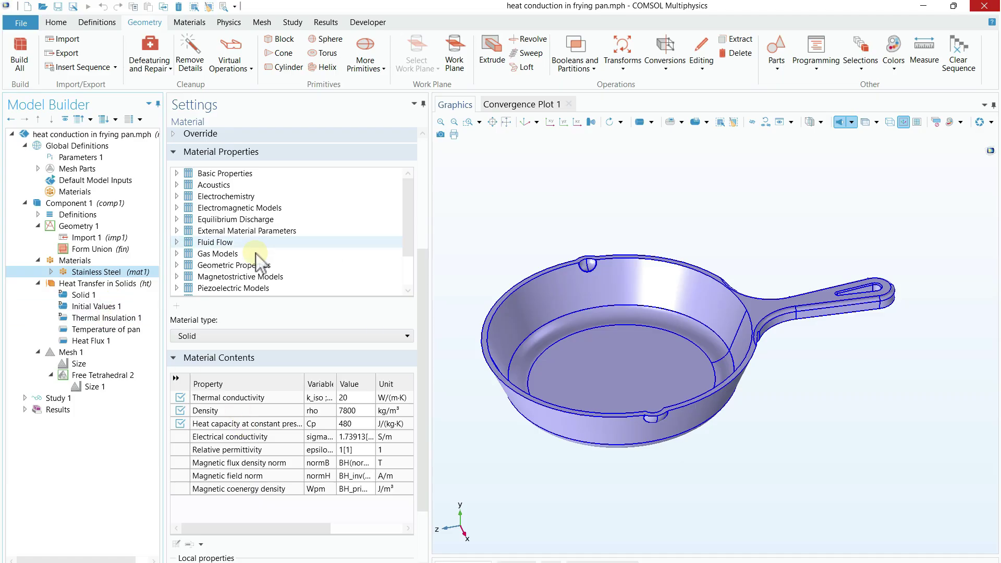
Browse the Heat Transfer interfaces in the physics library, select the component's existing Heat Transfer in Solids interface and close the library.
left_click(63, 227)
left_click(65, 259)
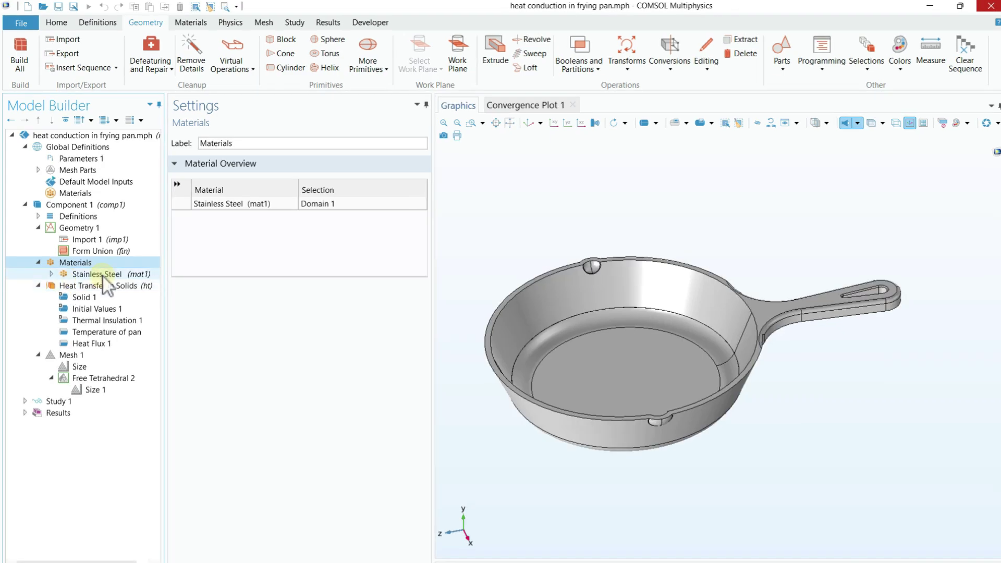
left_click(232, 24)
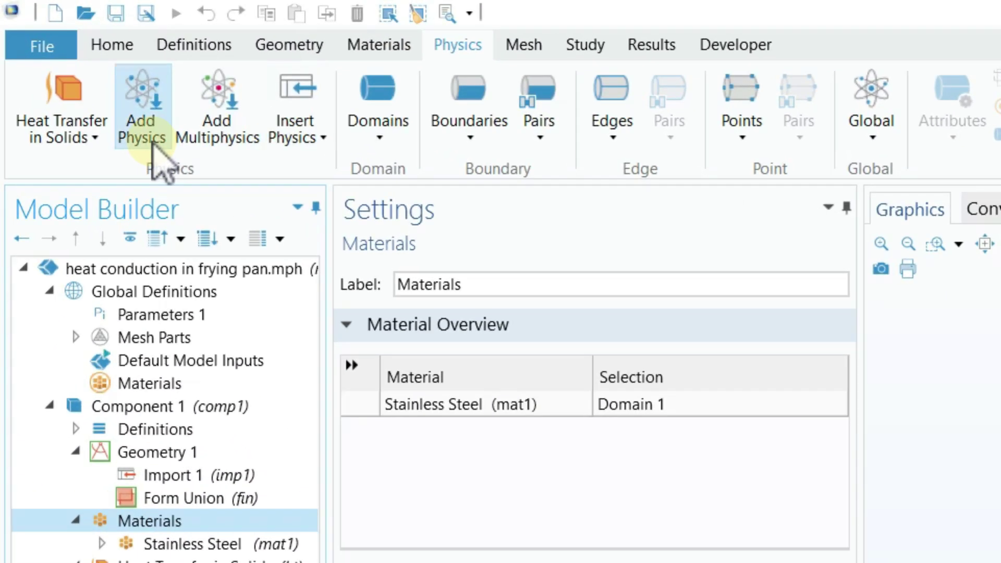
left_click(147, 137)
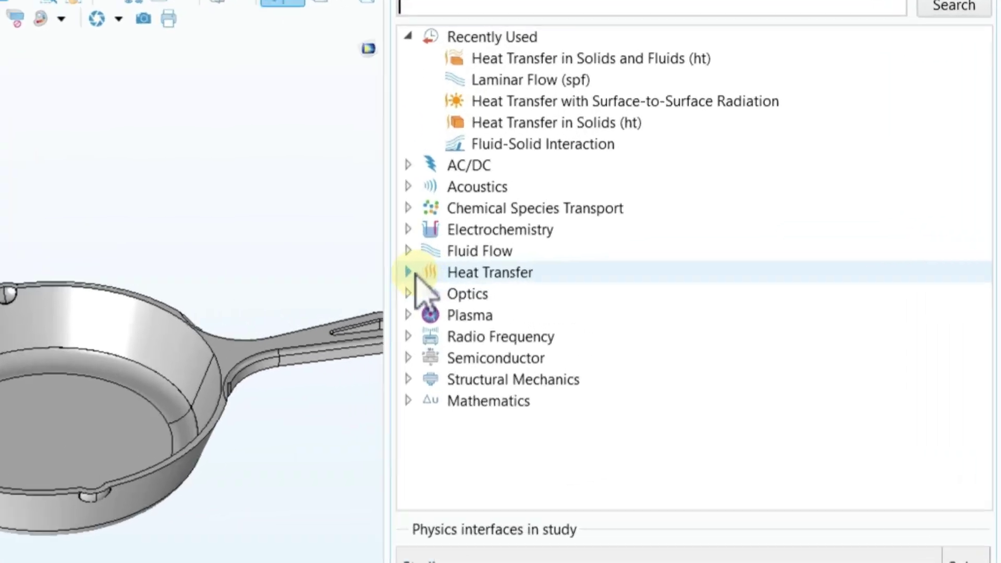
left_click(409, 272)
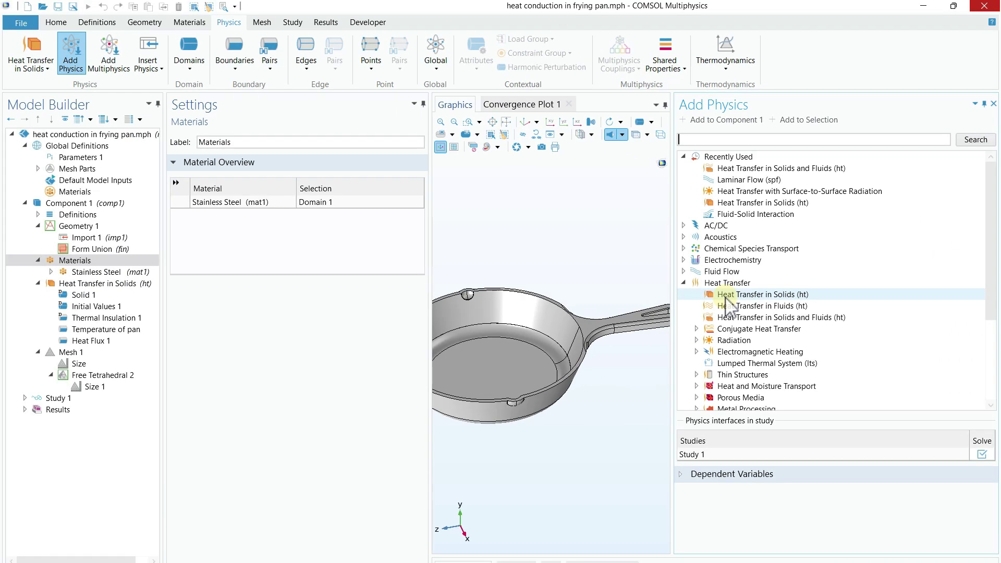
left_click(91, 284)
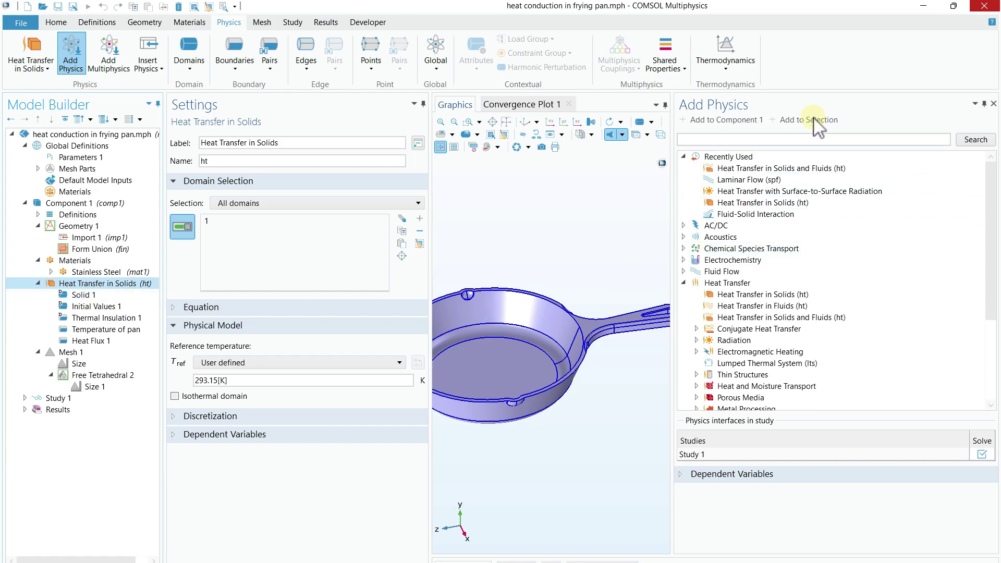
left_click(995, 104)
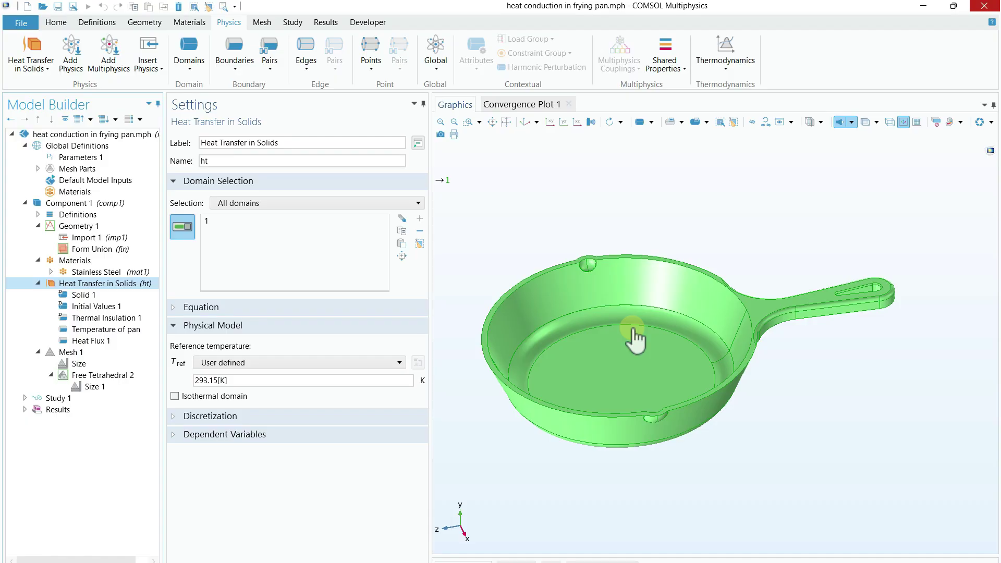
Look through the five nodes under Heat Transfer in Solids, then highlight domain 1 in the interface's domain selection.
left_click(81, 294)
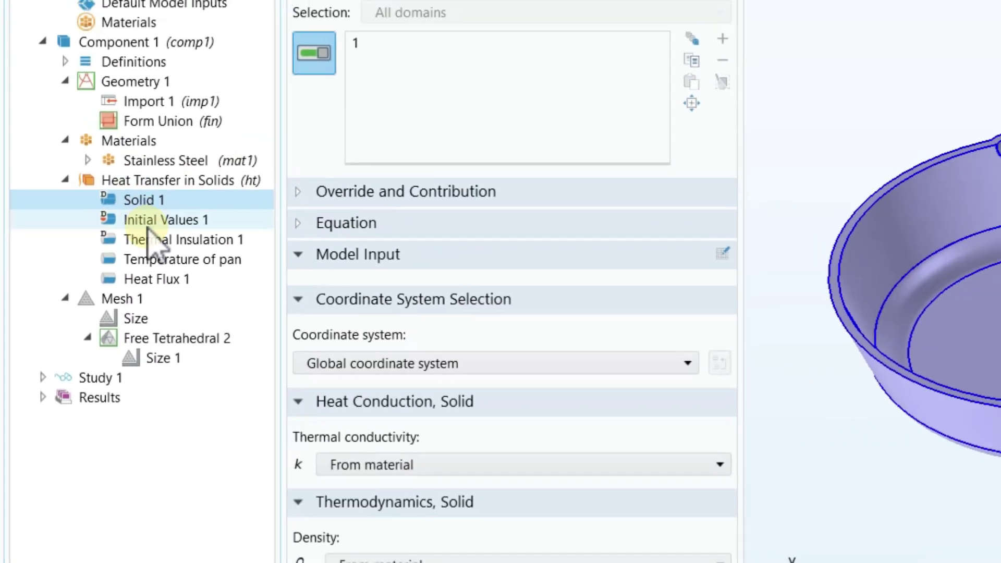
left_click(149, 222)
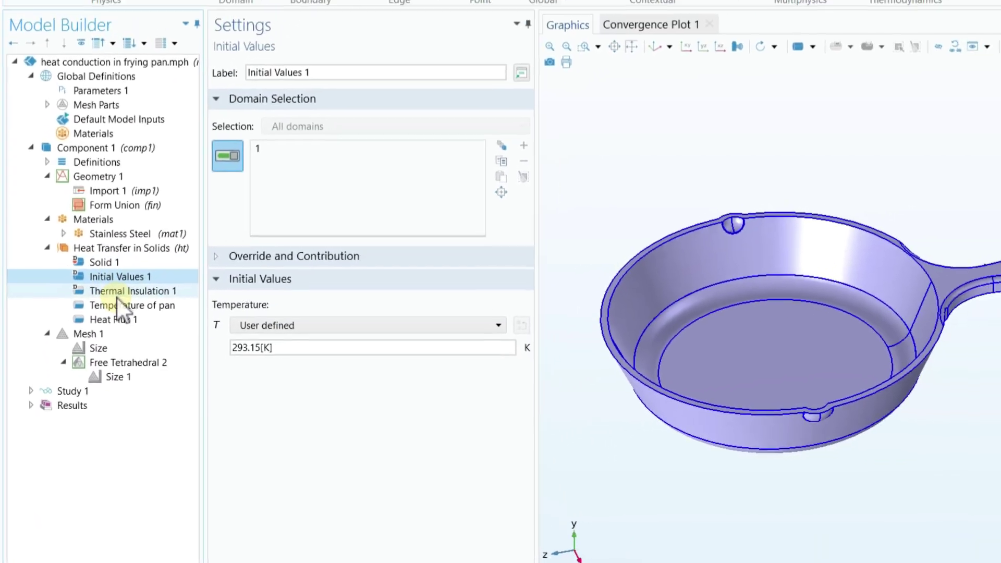
left_click(117, 291)
left_click(112, 306)
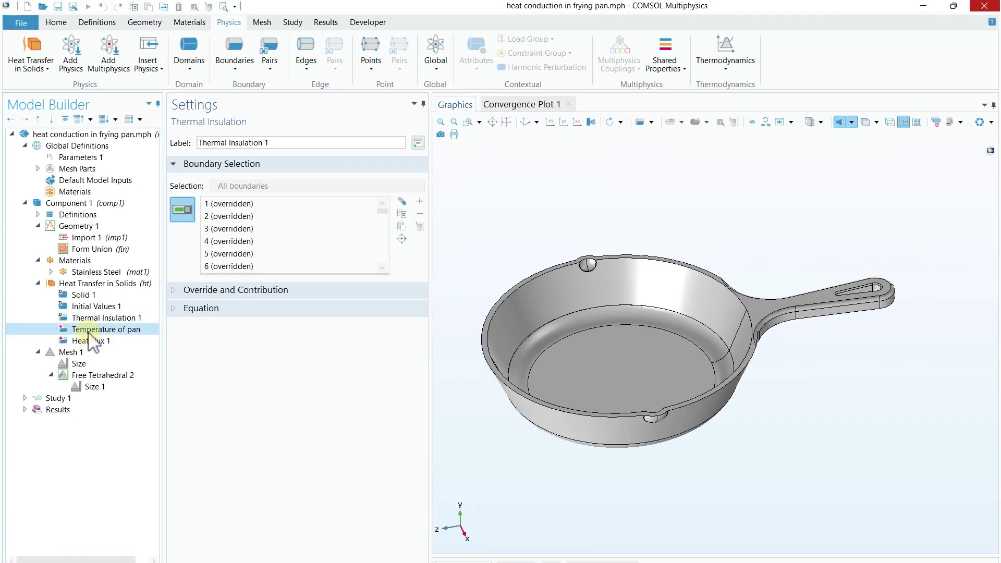
left_click(87, 342)
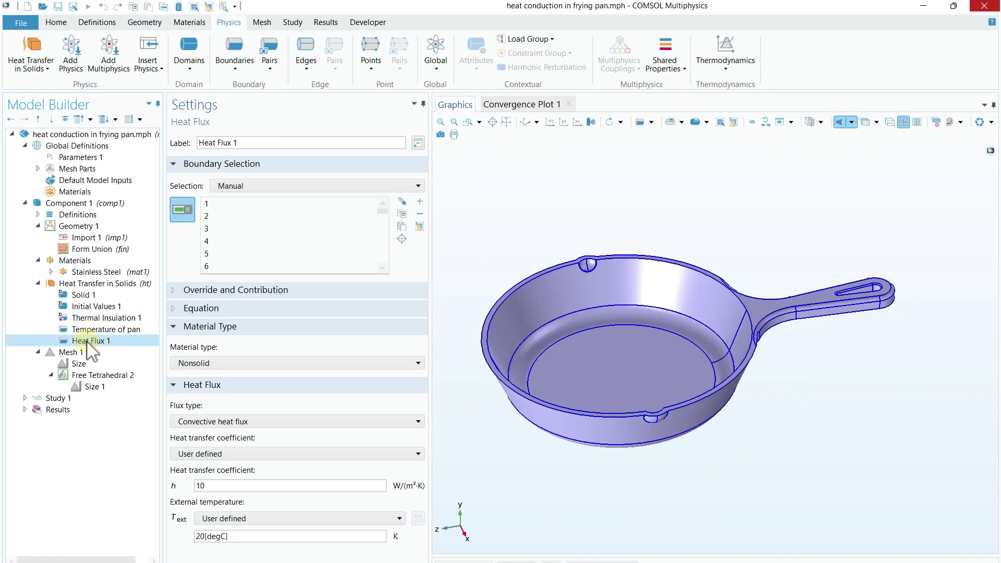
left_click(84, 286)
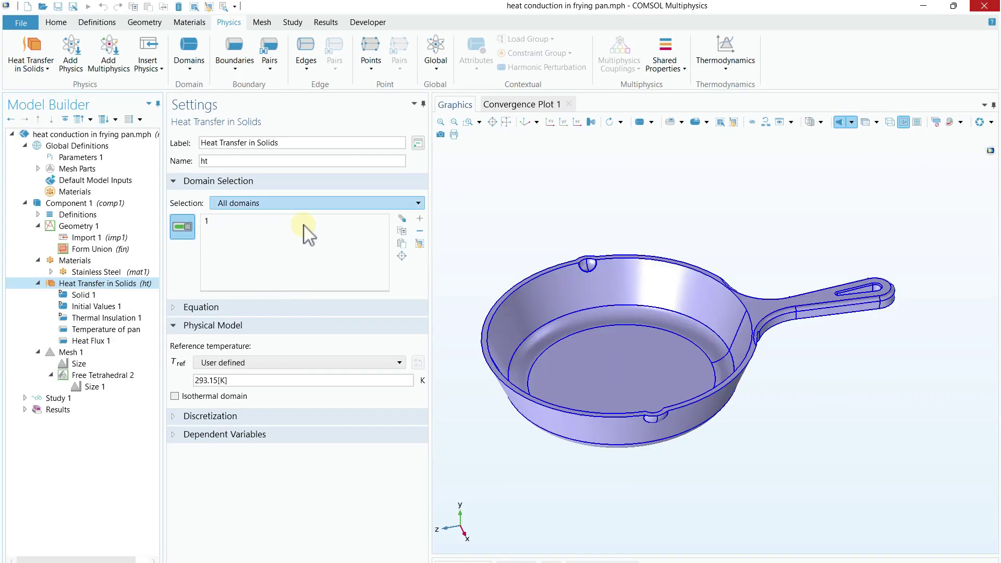
left_click(220, 225)
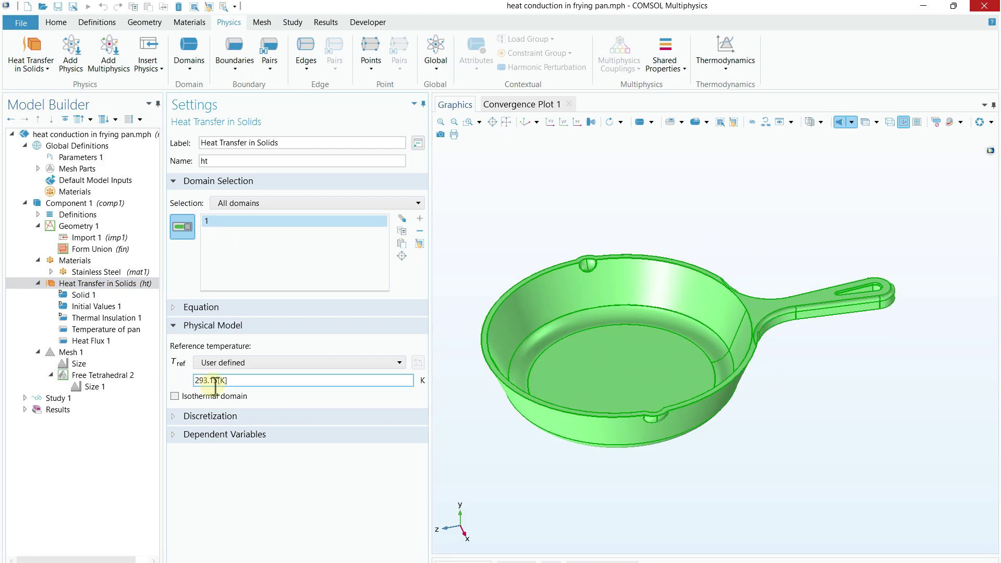
Check the thermal conductivity options of the Solid 1 node, keeping From material.
left_click(103, 297)
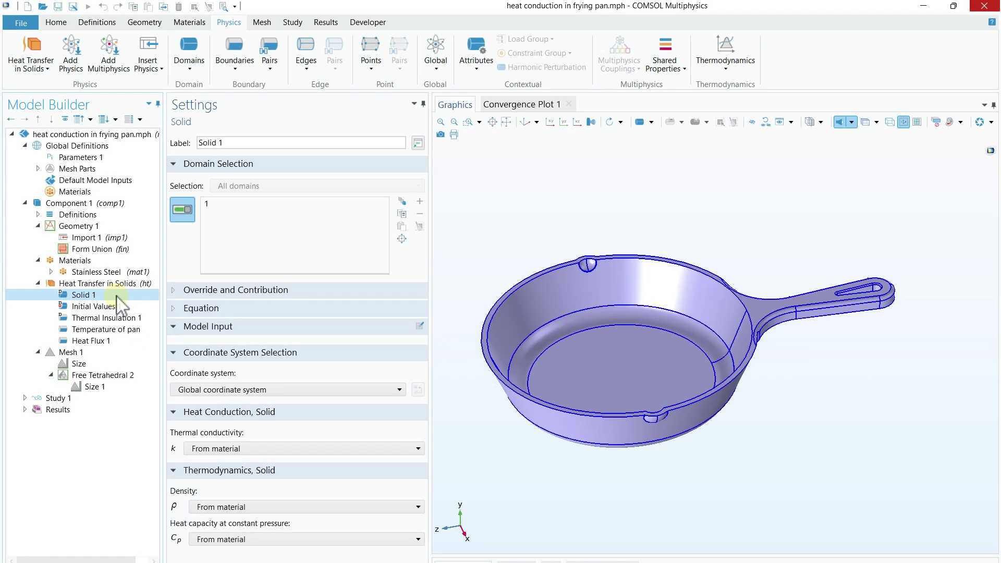
left_click(616, 304)
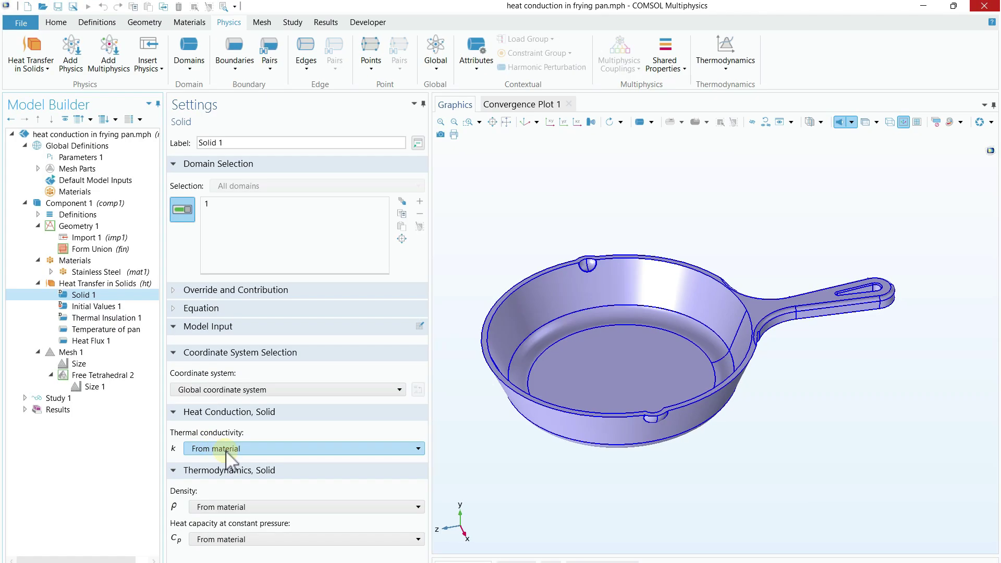
left_click(226, 450)
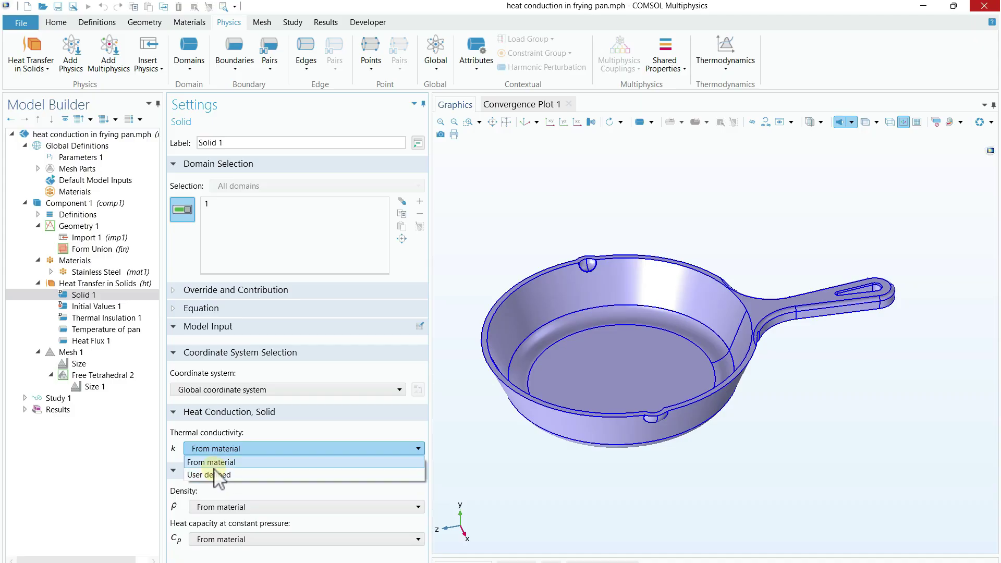
left_click(215, 466)
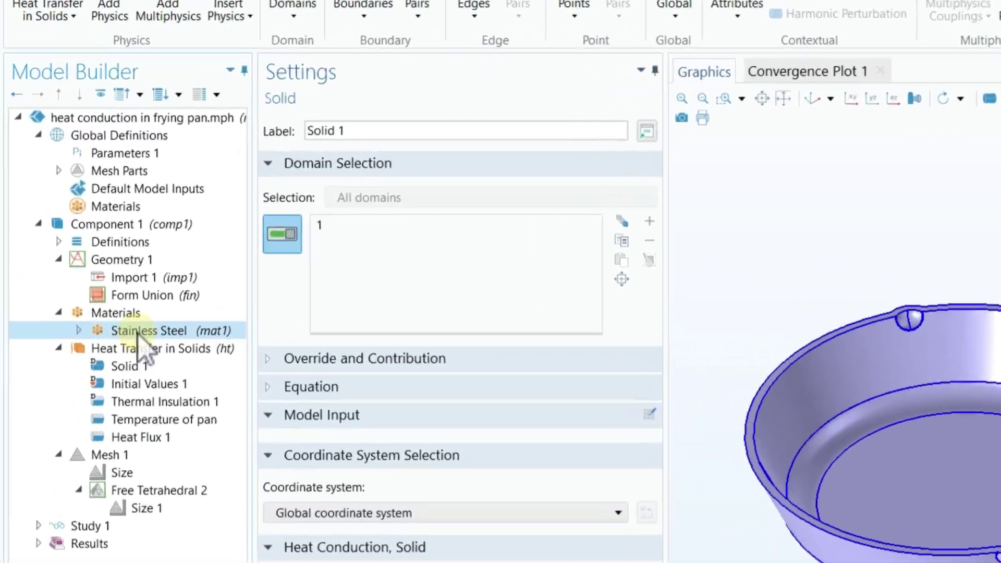
Review the thermal conductivity, density and heat capacity of the Stainless Steel material and return to the Solid 1 node.
left_click(117, 307)
left_click(119, 338)
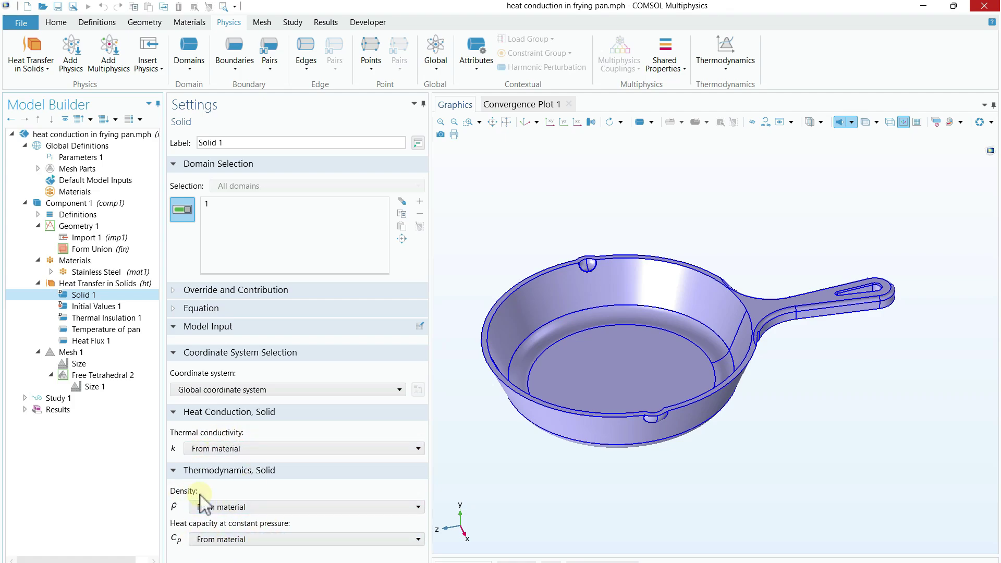
left_click(99, 272)
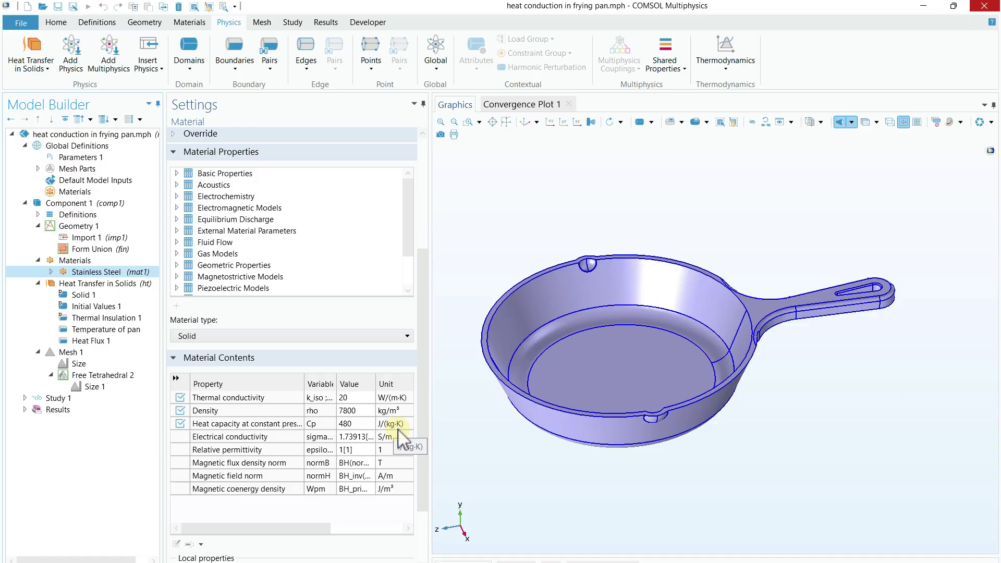
left_click(84, 296)
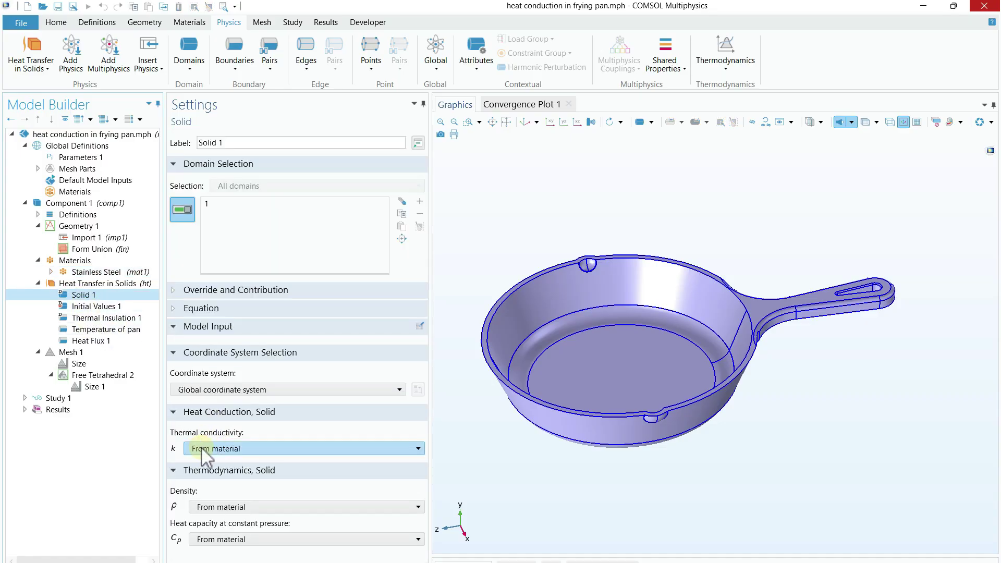
Inspect the temperature in Initial Values 1 and the boundary selection of Thermal Insulation 1.
left_click(86, 306)
left_click(251, 364)
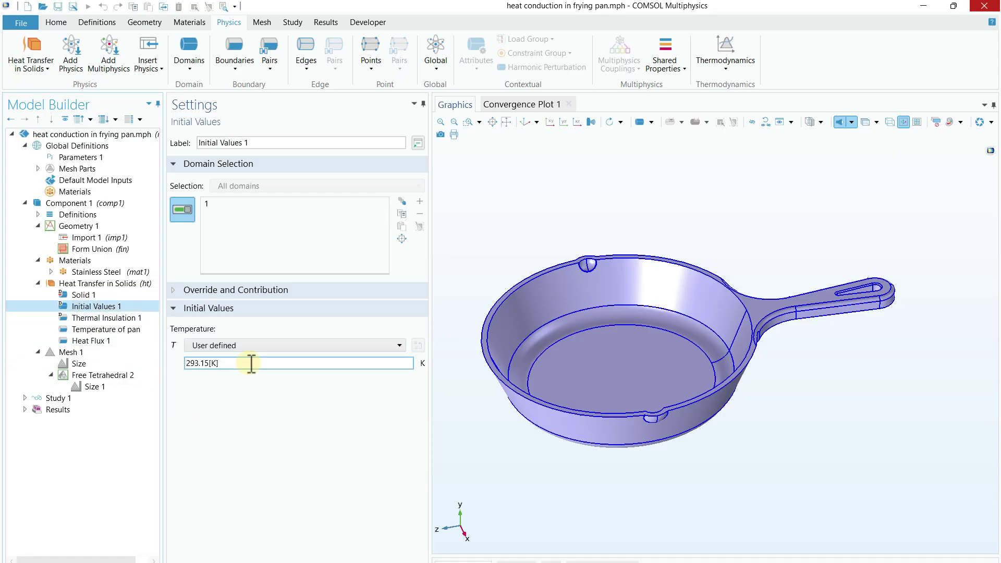
left_click(104, 319)
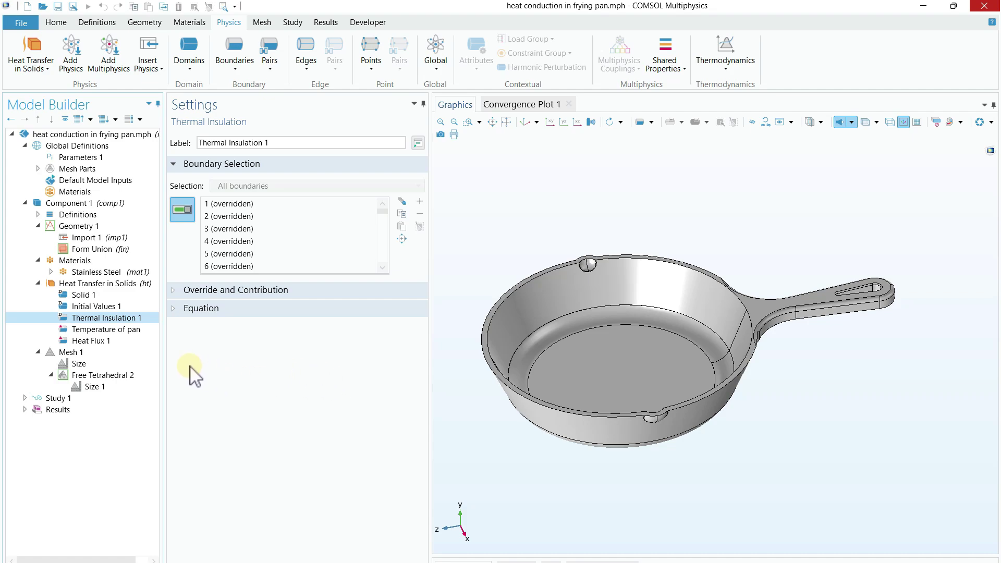
List the conditions available for Heat Transfer in Solids, then open the existing Temperature of pan condition and inspect its boundary on the pan's underside.
left_click(88, 286)
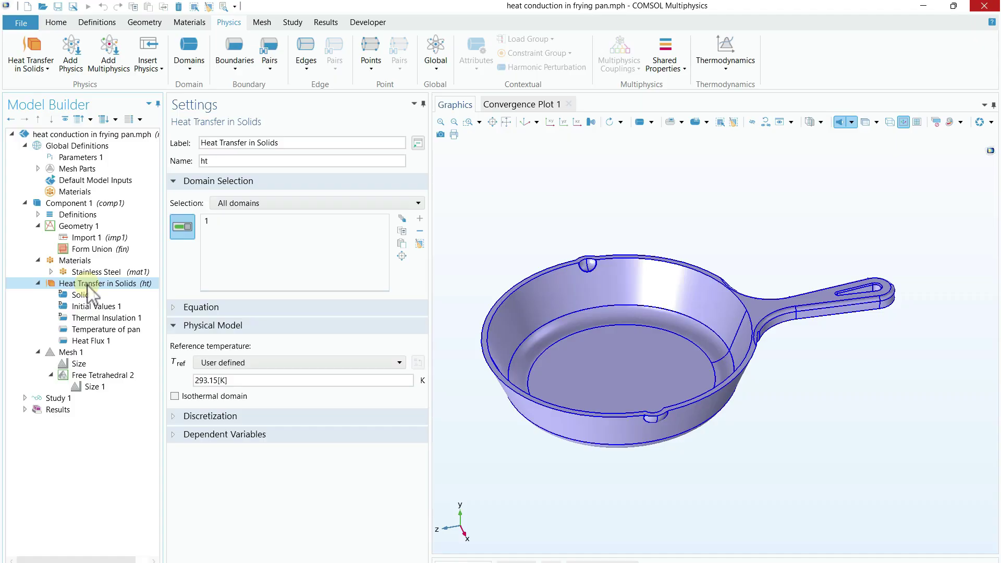
right_click(87, 286)
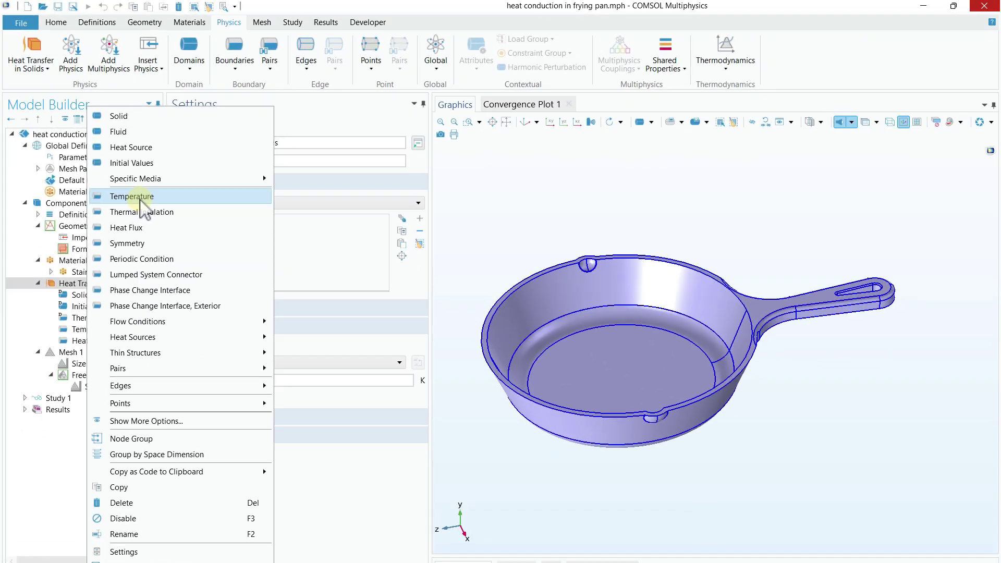
left_click(76, 330)
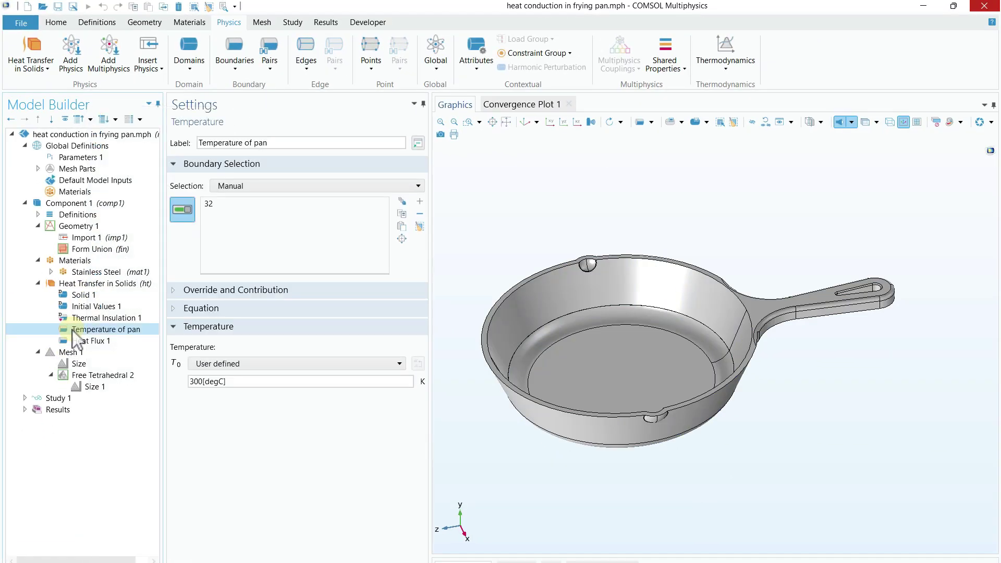
left_click_drag(567, 477, 571, 415)
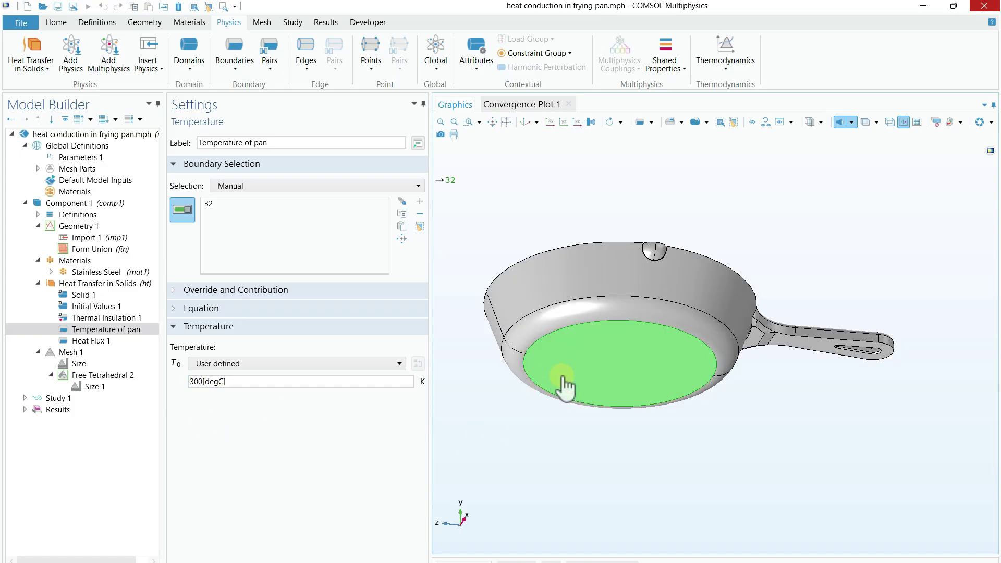
left_click(610, 365)
left_click_drag(558, 221, 552, 282)
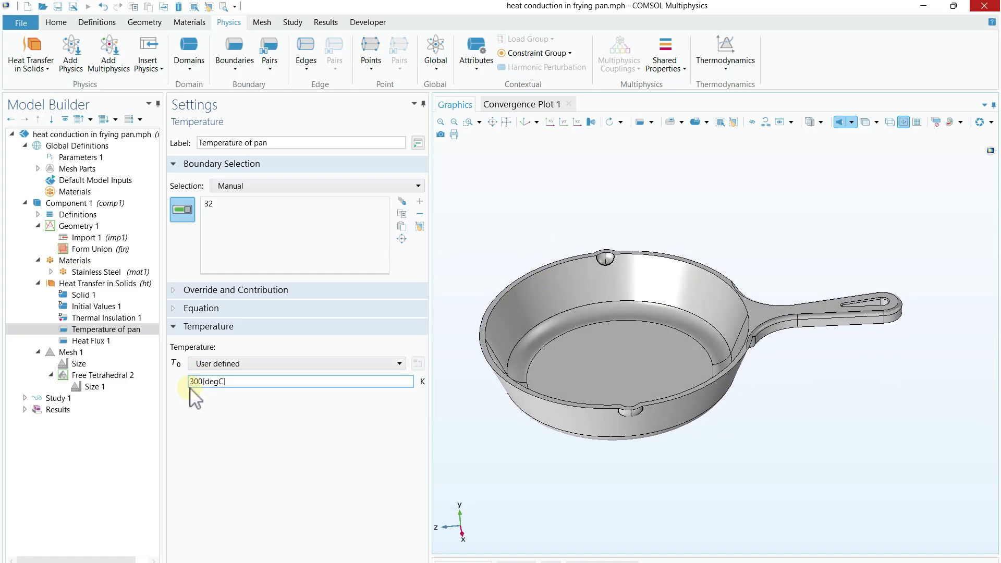
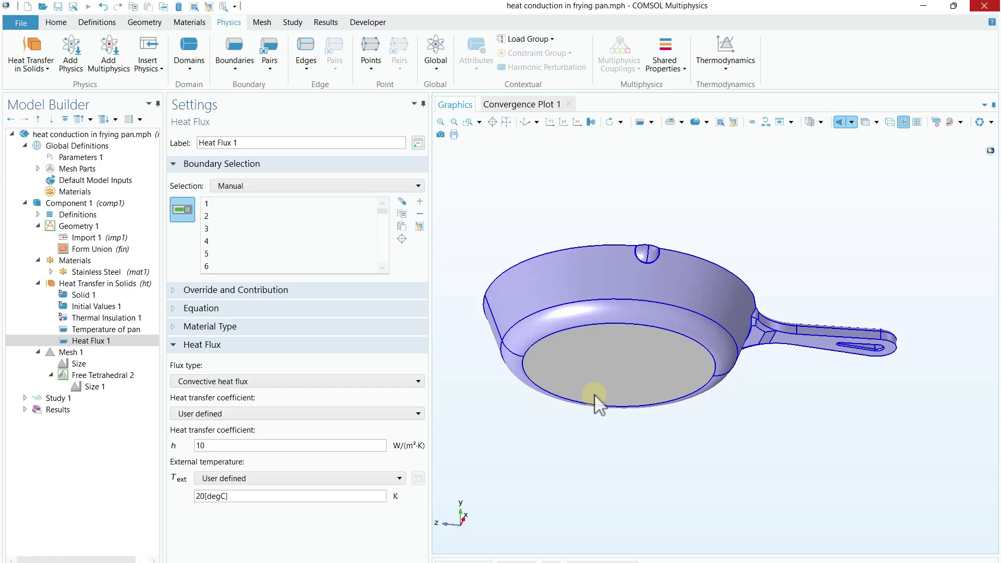
Inspect the Heat Flux 1 boundaries on the pan from below and above, checking the flat bottom face.
left_click_drag(619, 380, 607, 431)
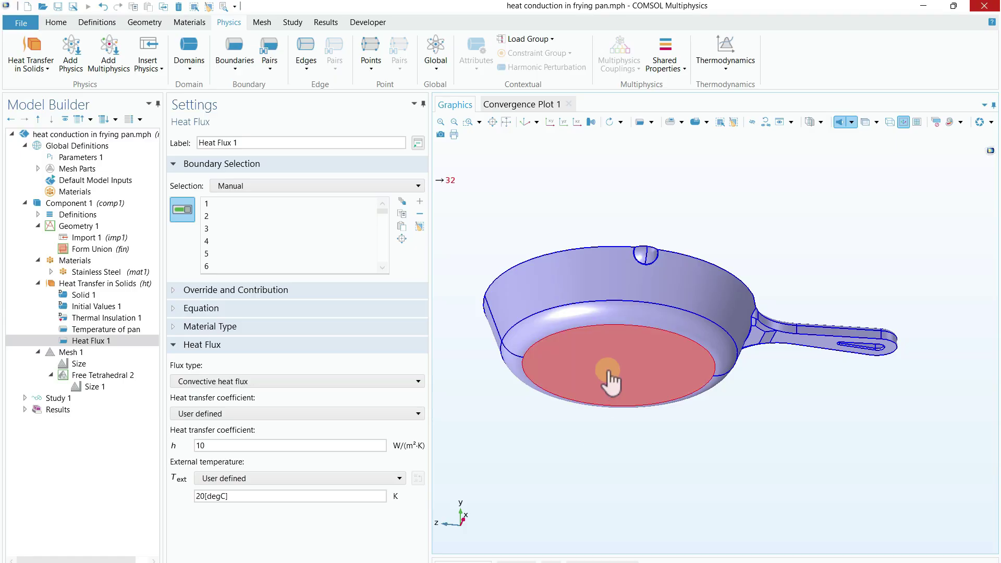
left_click(611, 381)
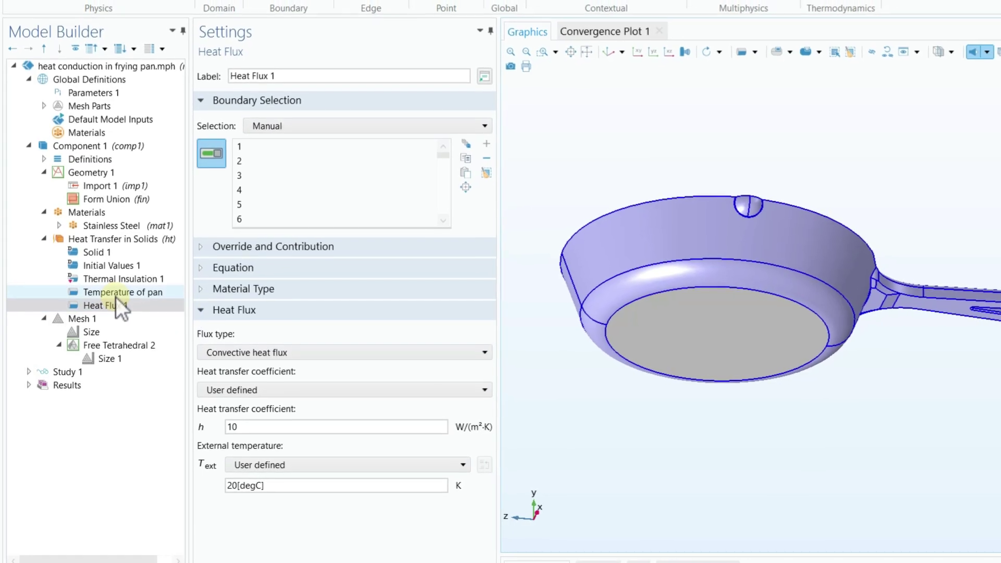
left_click_drag(678, 267, 799, 267)
left_click_drag(892, 234, 789, 255)
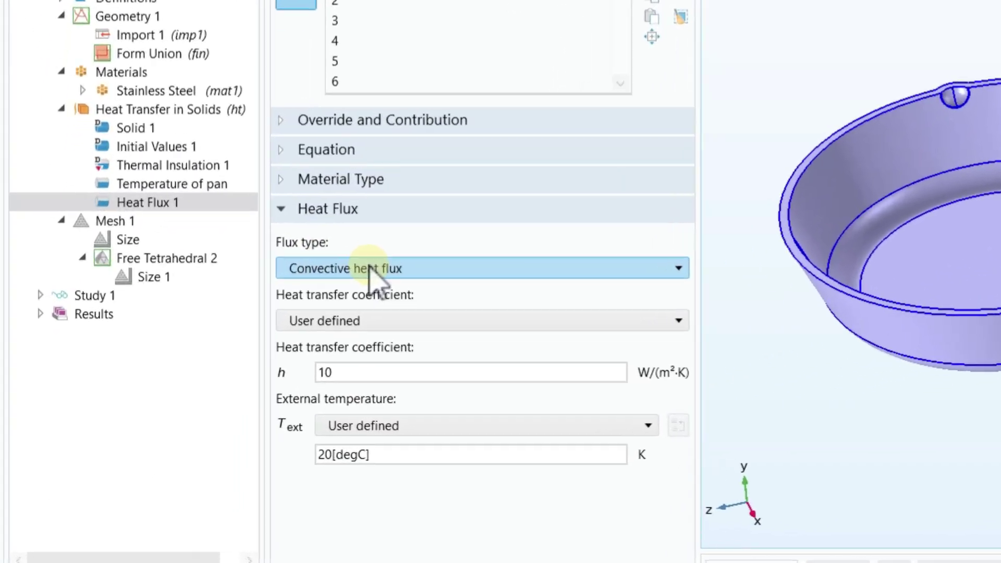
Check the flux type and heat transfer coefficient options of Heat Flux 1, keeping Convective heat flux and User defined, and inspect the pan.
left_click(281, 333)
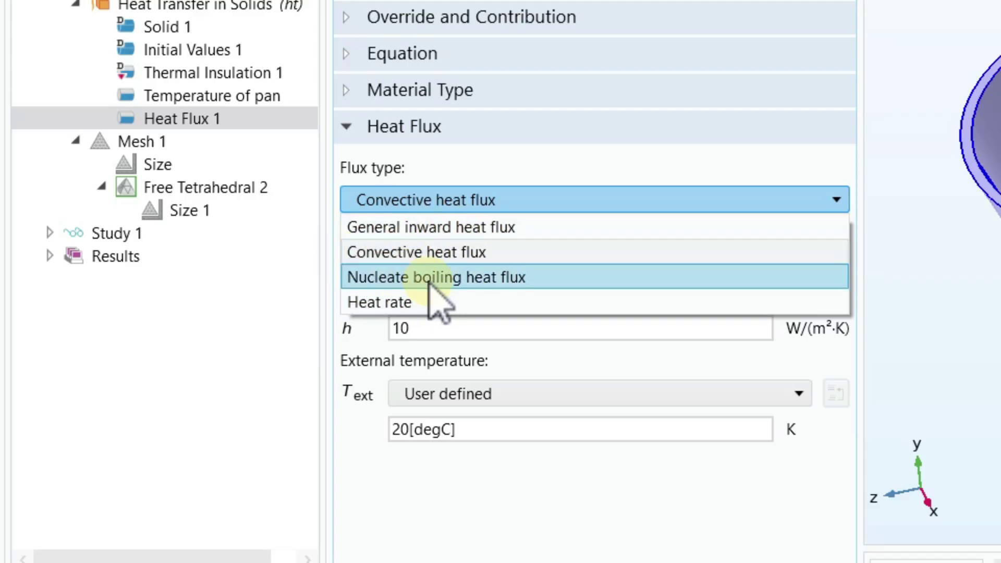
left_click(418, 256)
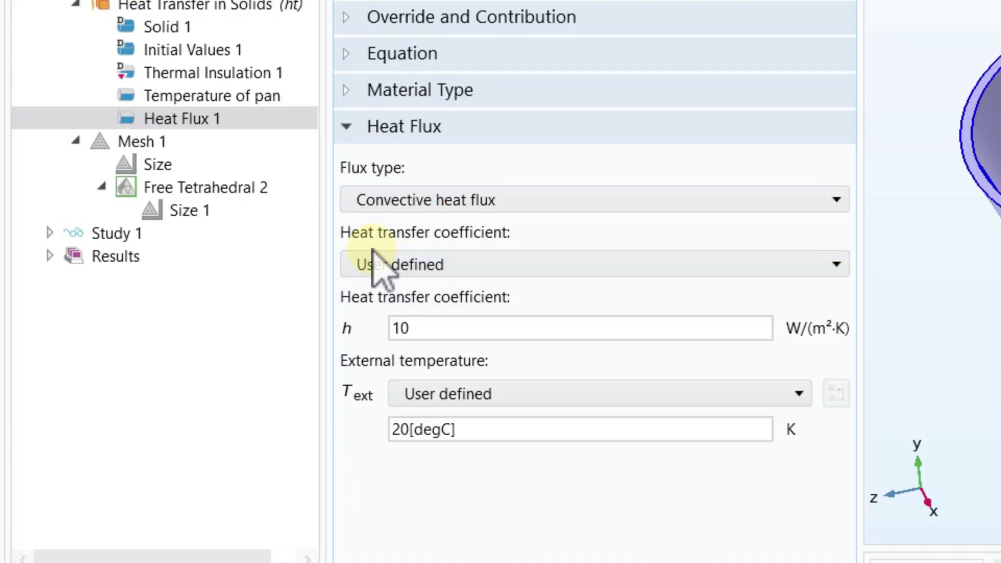
left_click(466, 268)
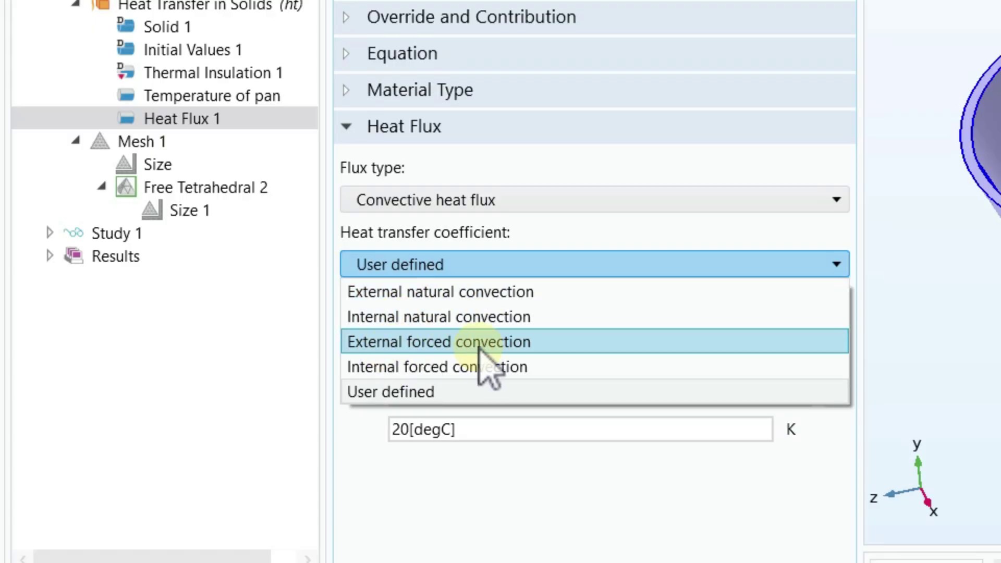
left_click(461, 267)
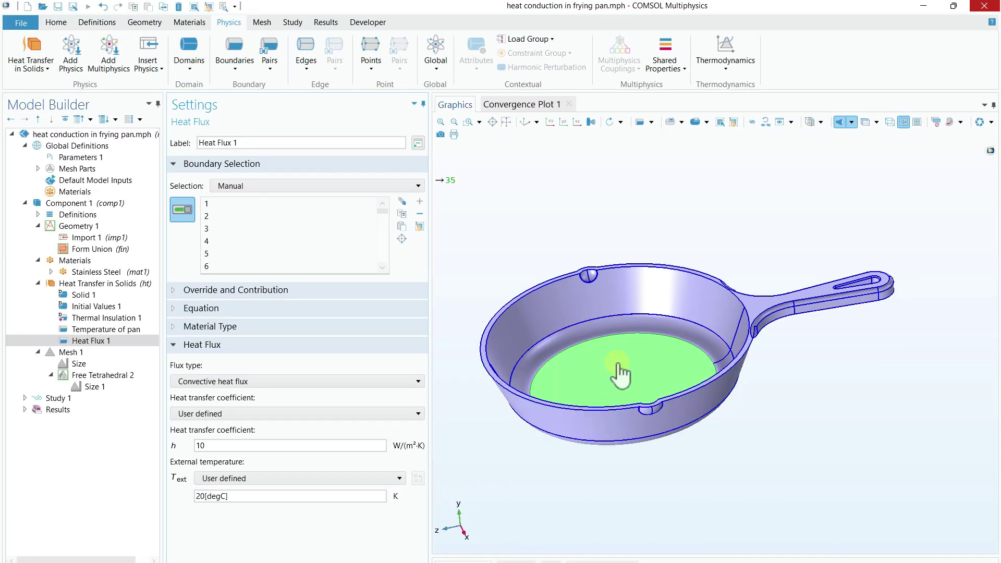
left_click_drag(776, 329, 673, 425)
left_click_drag(538, 452, 558, 462)
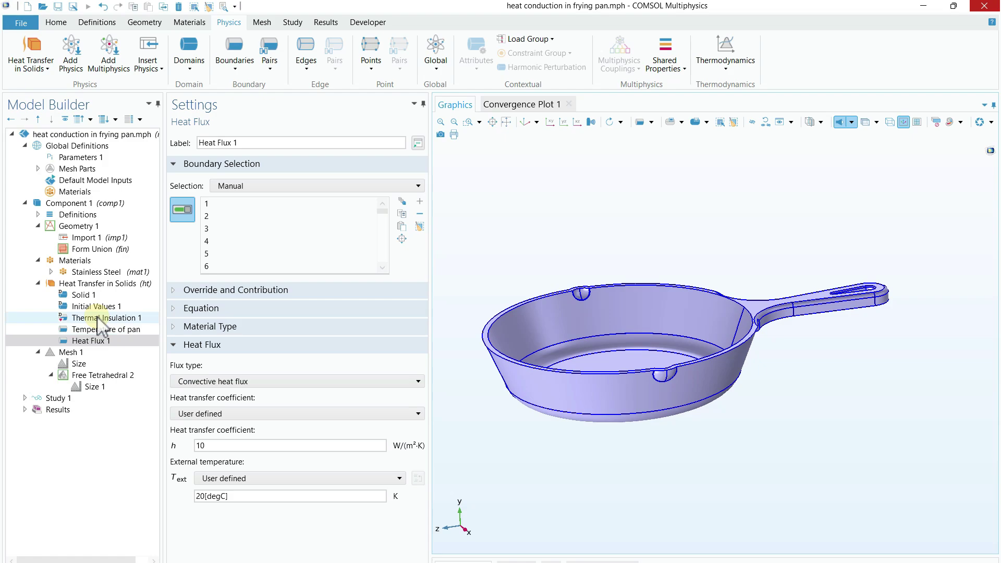
Check the option for adding a new mesh to the component, and open the existing Mesh 1 on the pan.
key("Left")
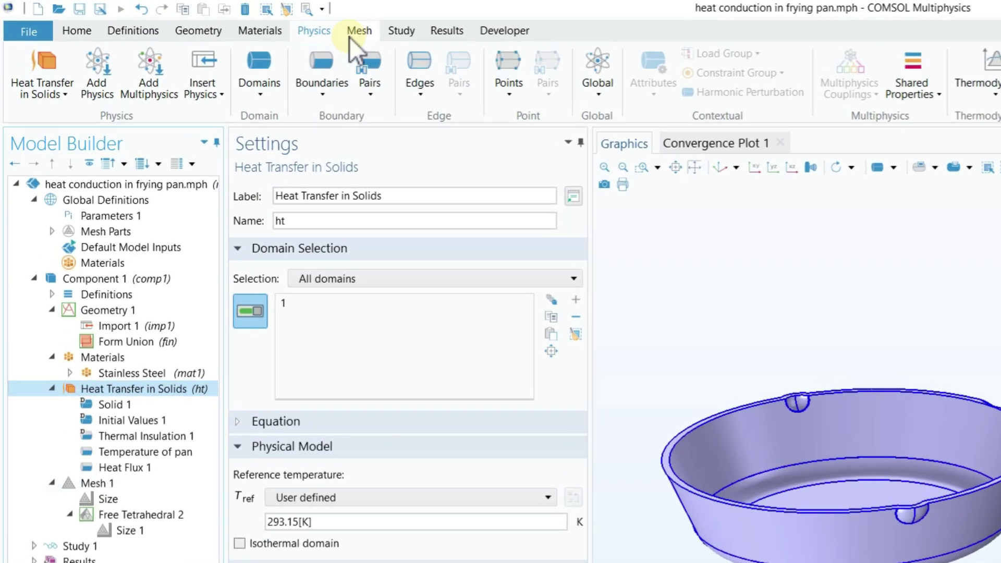
left_click(261, 22)
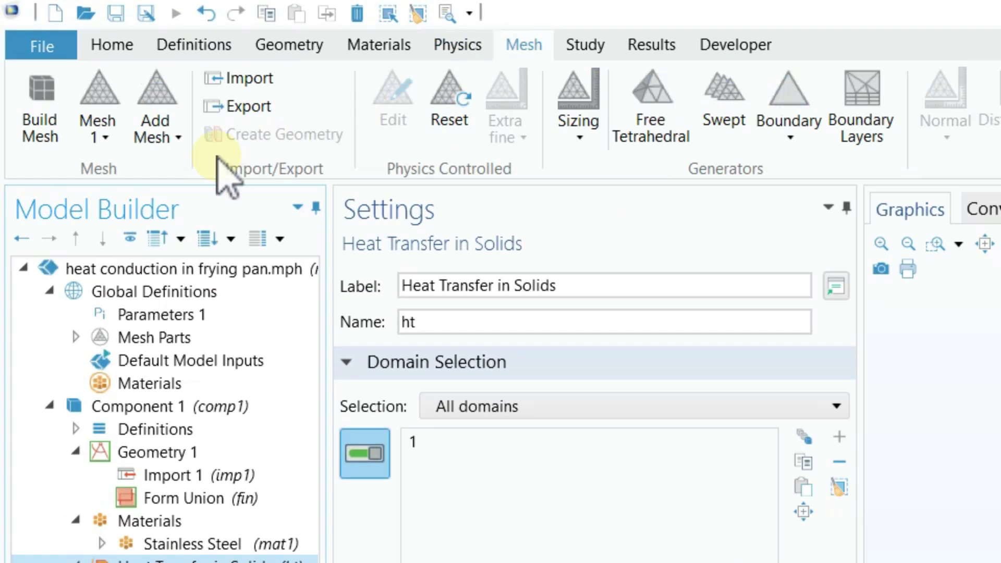
left_click(159, 134)
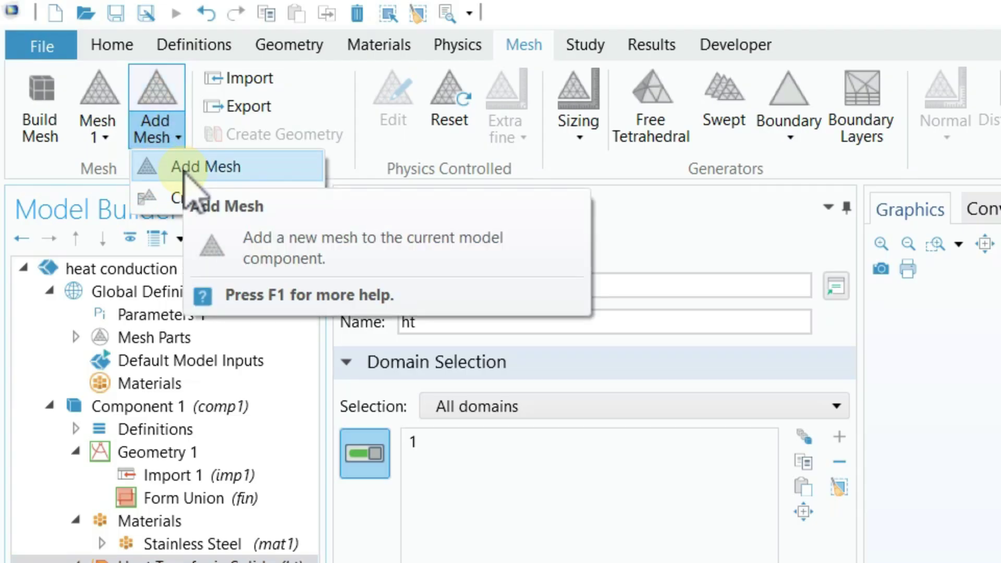
left_click(206, 167)
left_click(135, 143)
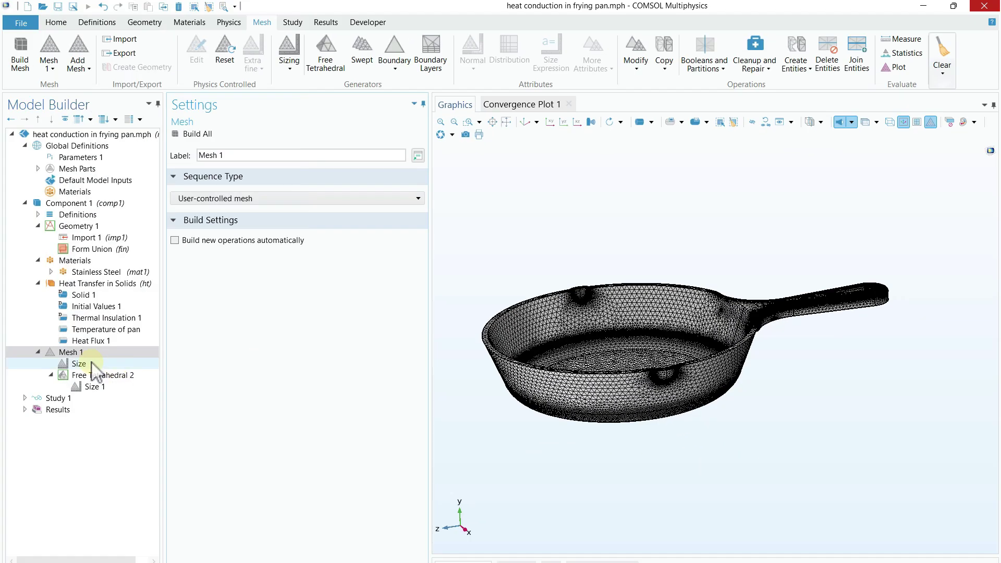
List the operations available for Mesh 1, then inspect Free Tetrahedral 2, its available attributes and the element size settings of Size 1.
right_click(79, 353)
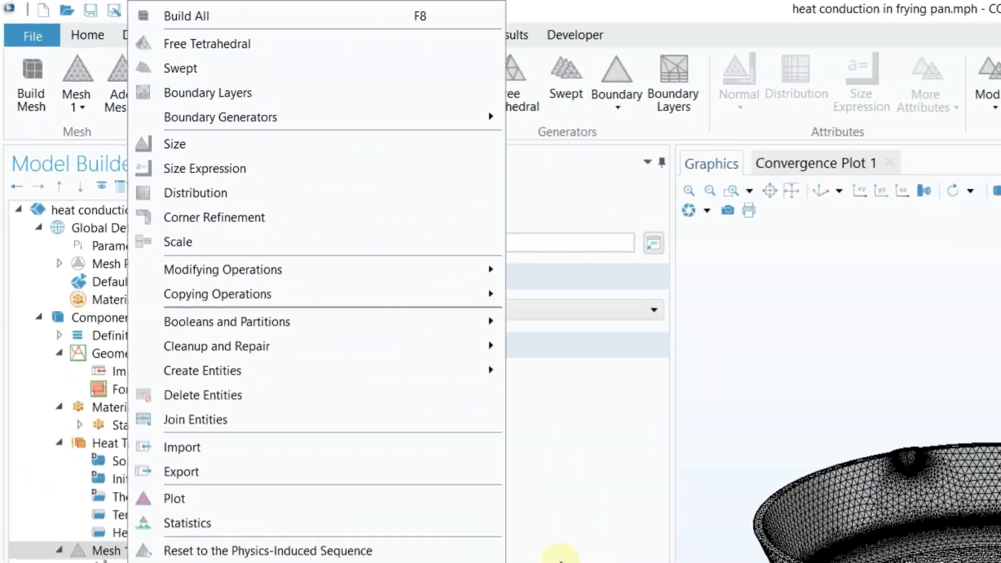
left_click(462, 464)
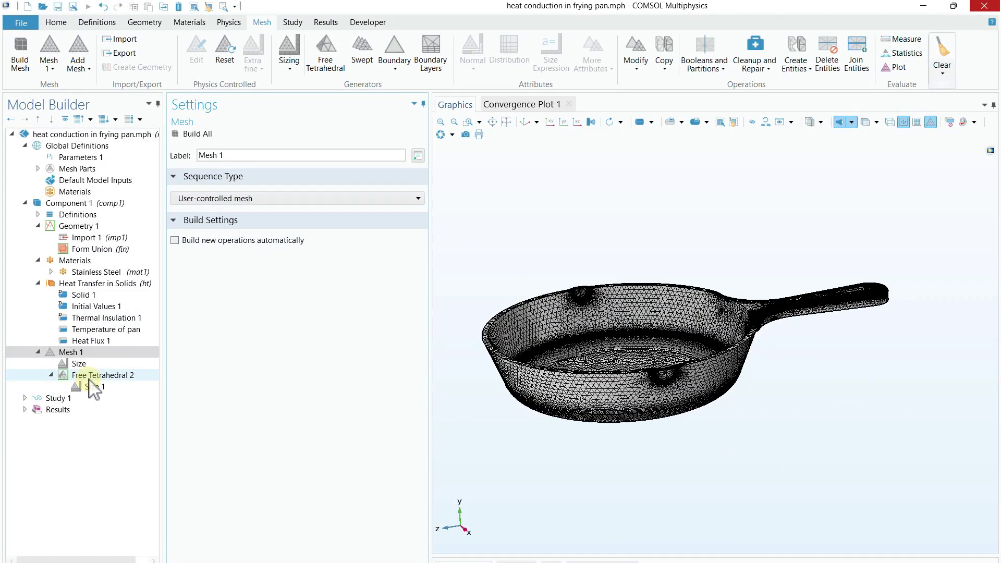
left_click(90, 376)
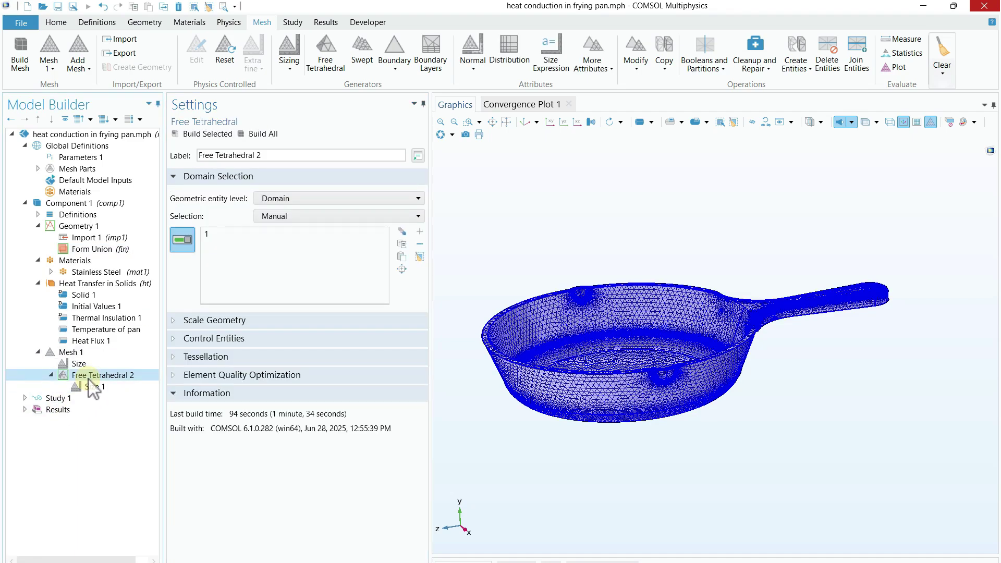
right_click(92, 388)
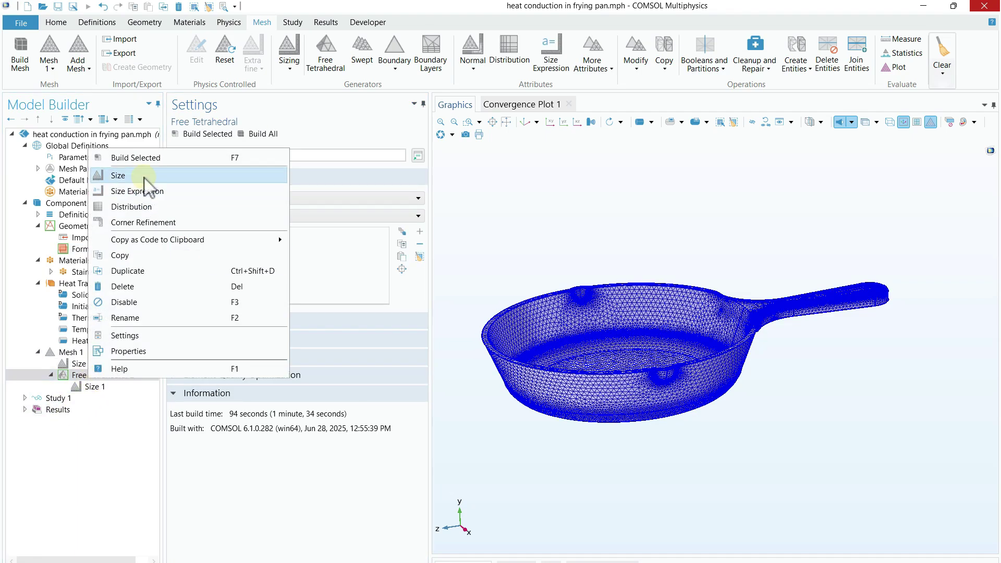
left_click(86, 388)
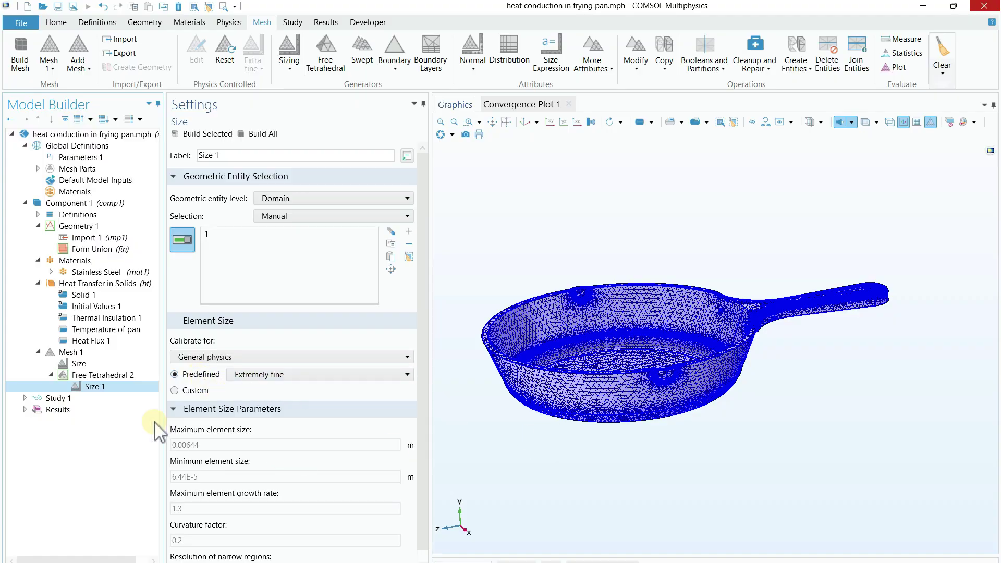
Open Study 1 and examine the Stationary and Time Dependent types offered for a new study.
left_click(68, 398)
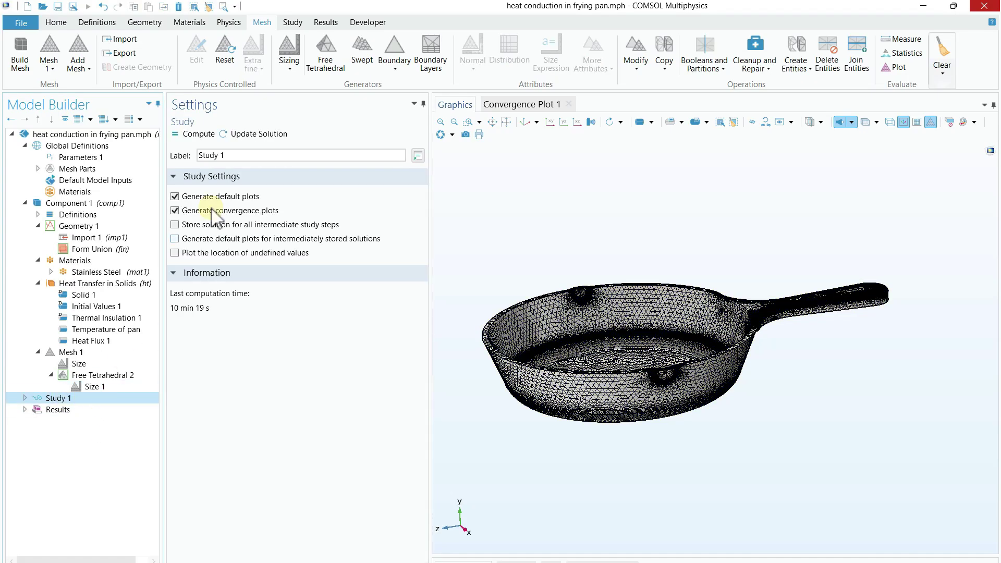
left_click(293, 22)
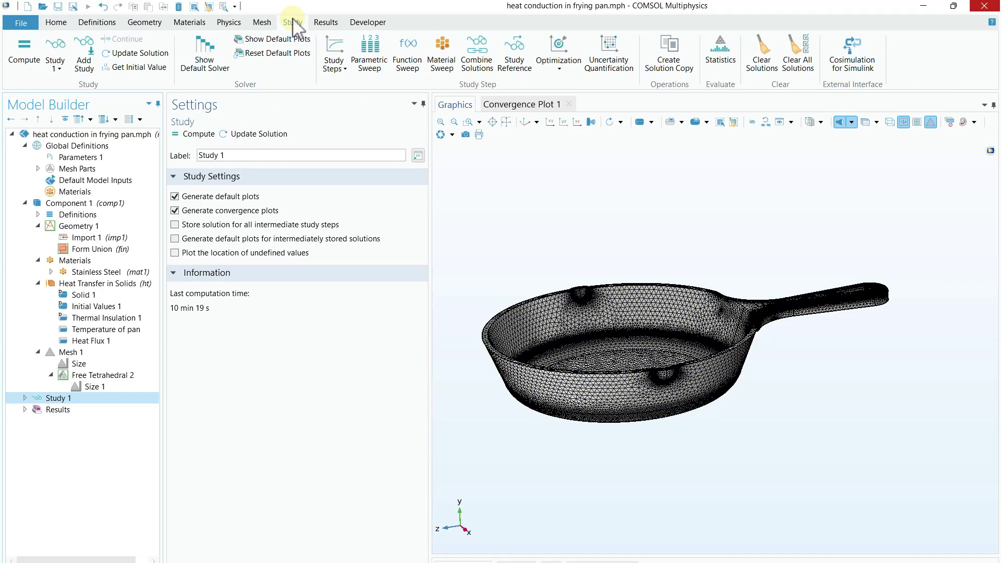
left_click(84, 62)
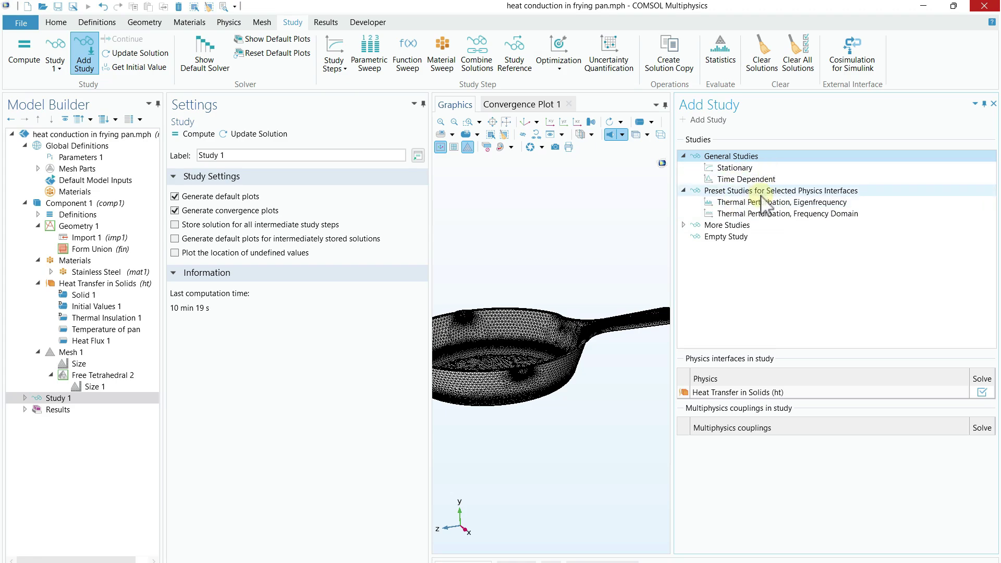
left_click(739, 168)
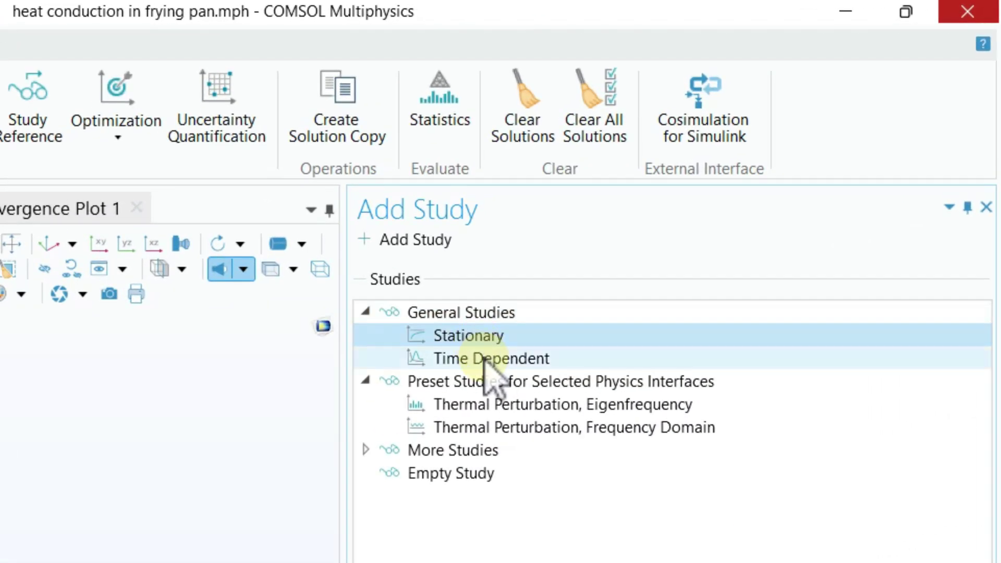
left_click(486, 360)
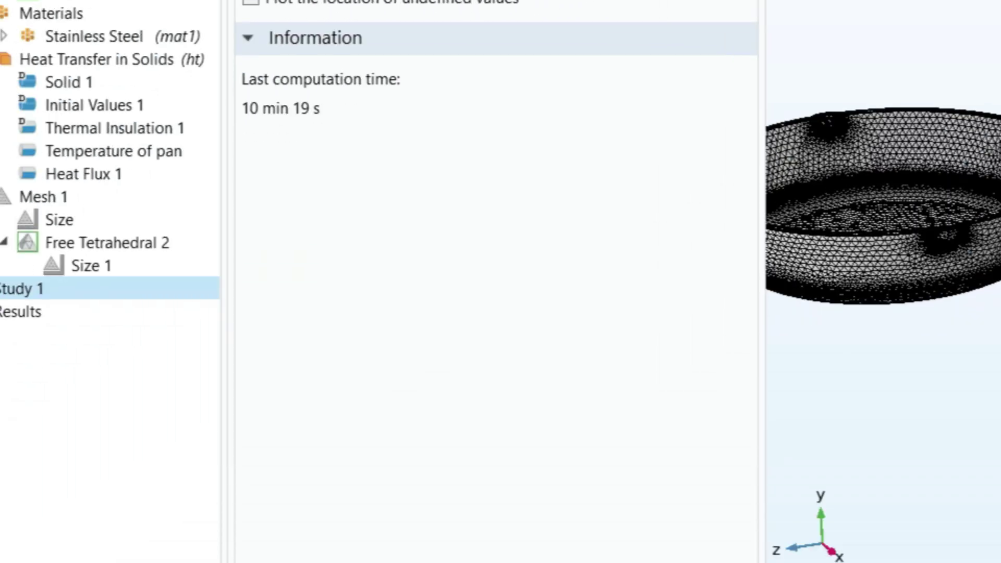
Close the list of new studies and check the time unit options of Study 1's Time Dependent step, keeping min.
left_click(49, 233)
left_click(200, 260)
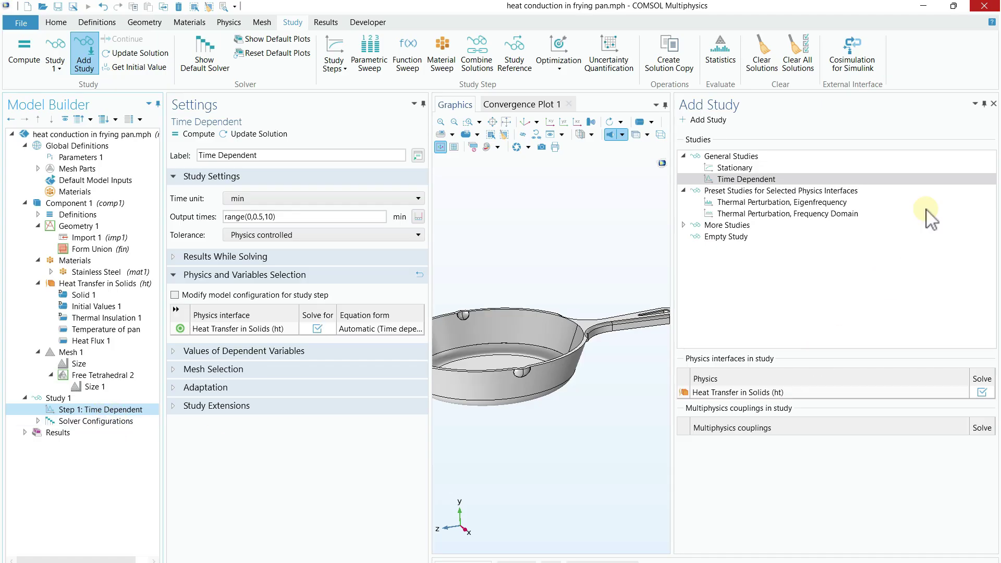
left_click(995, 104)
left_click(96, 410)
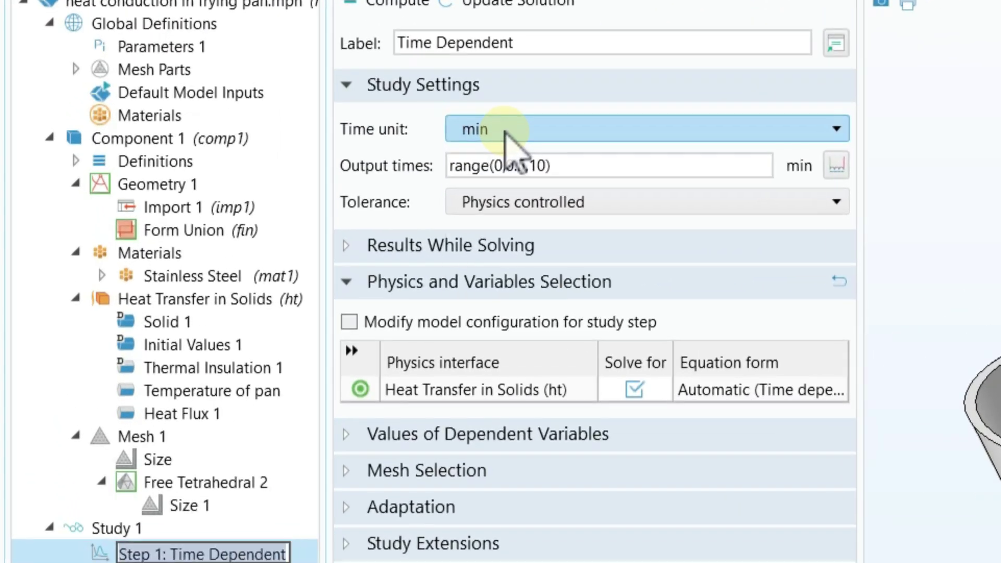
left_click(253, 199)
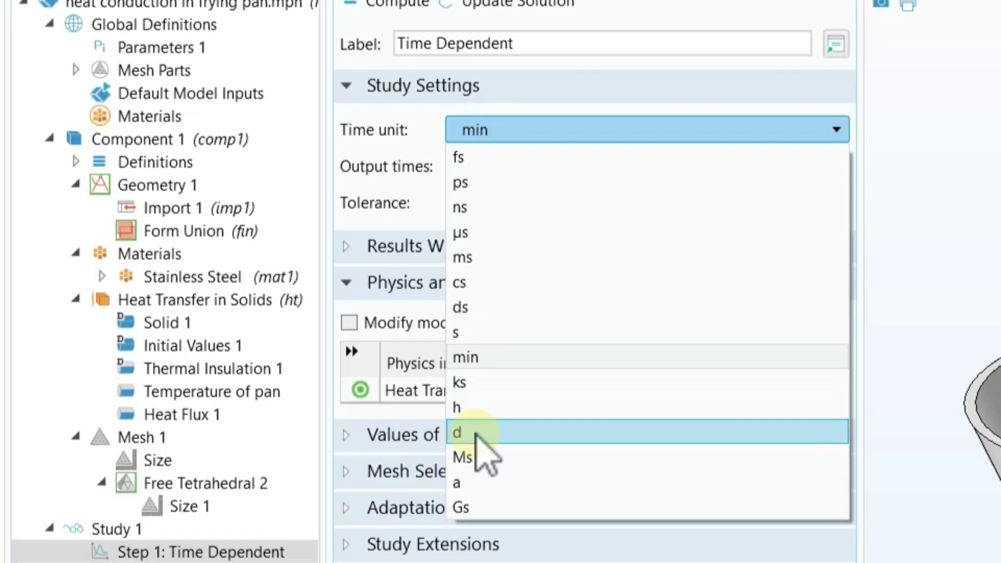
left_click(501, 358)
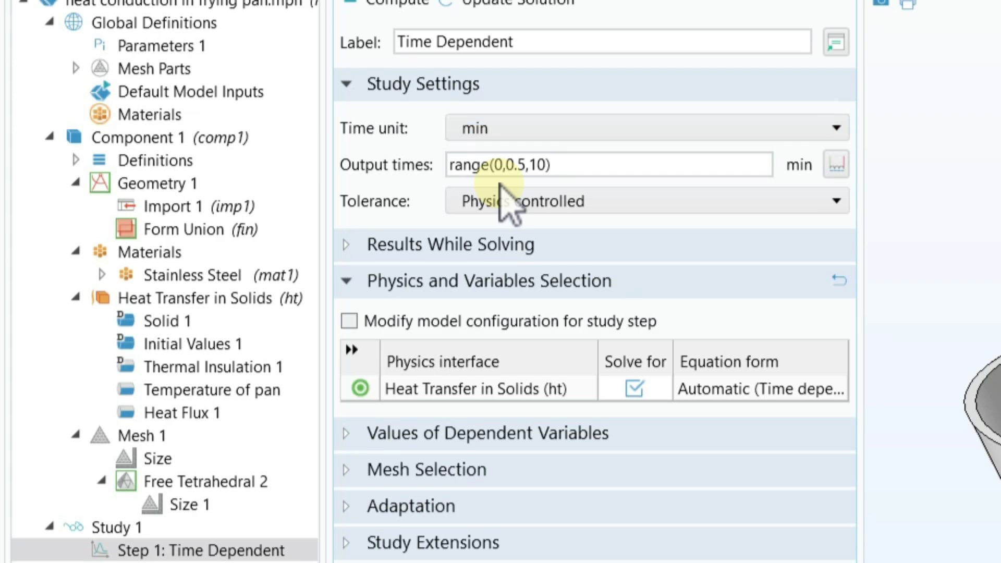
Examine the start, step and stop values of the output times range in the Time Dependent step.
left_click(836, 165)
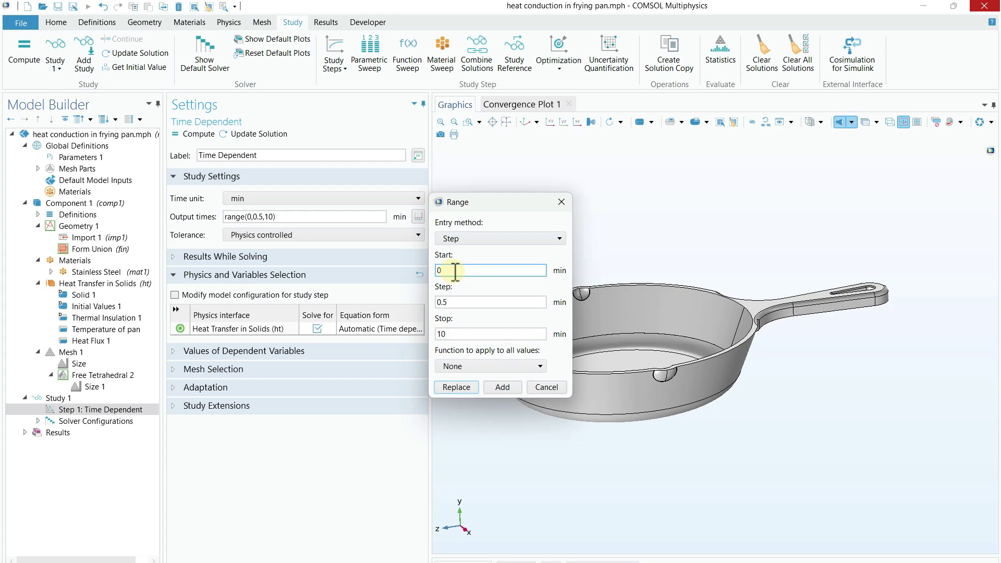
double_click(455, 336)
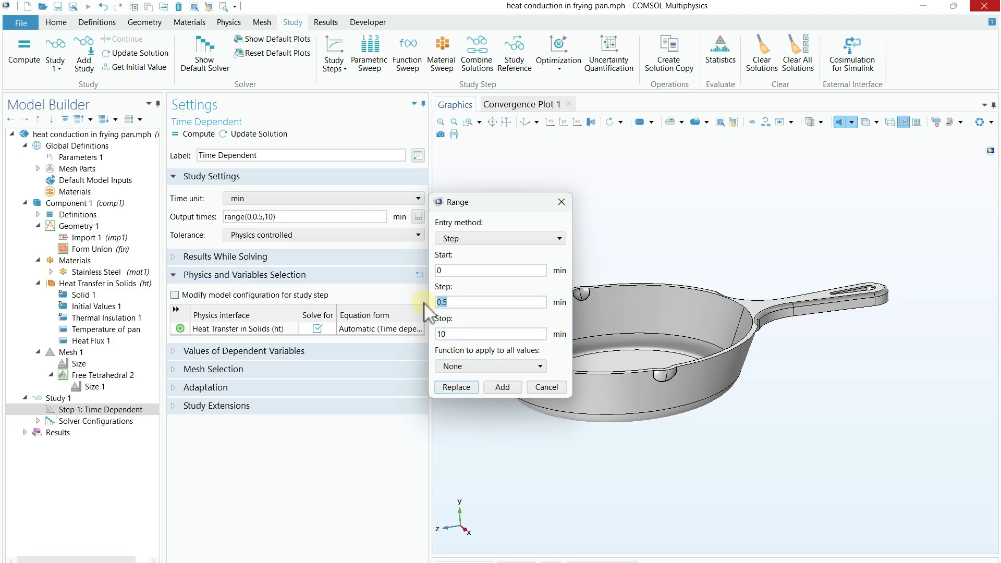
left_click(449, 271)
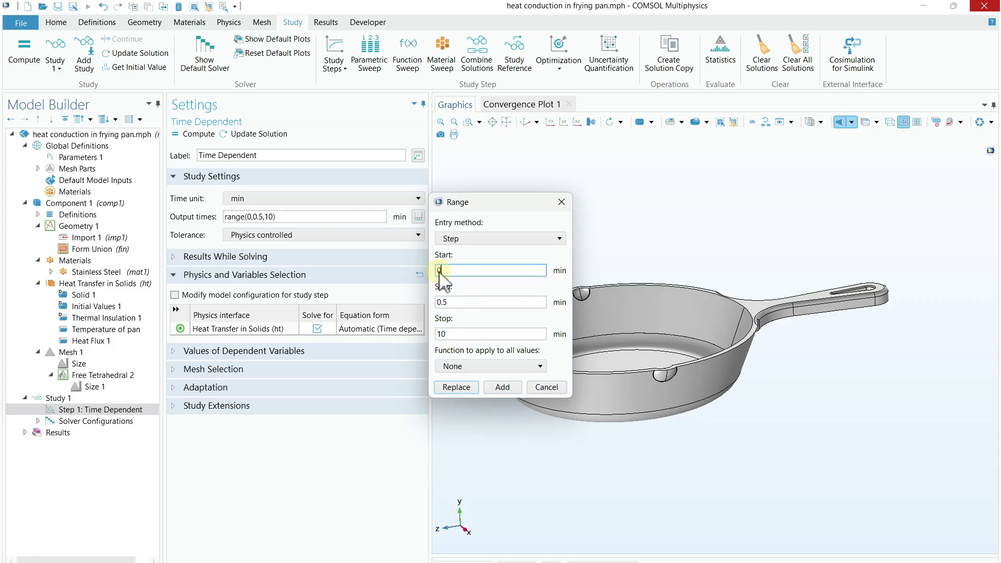
double_click(439, 270)
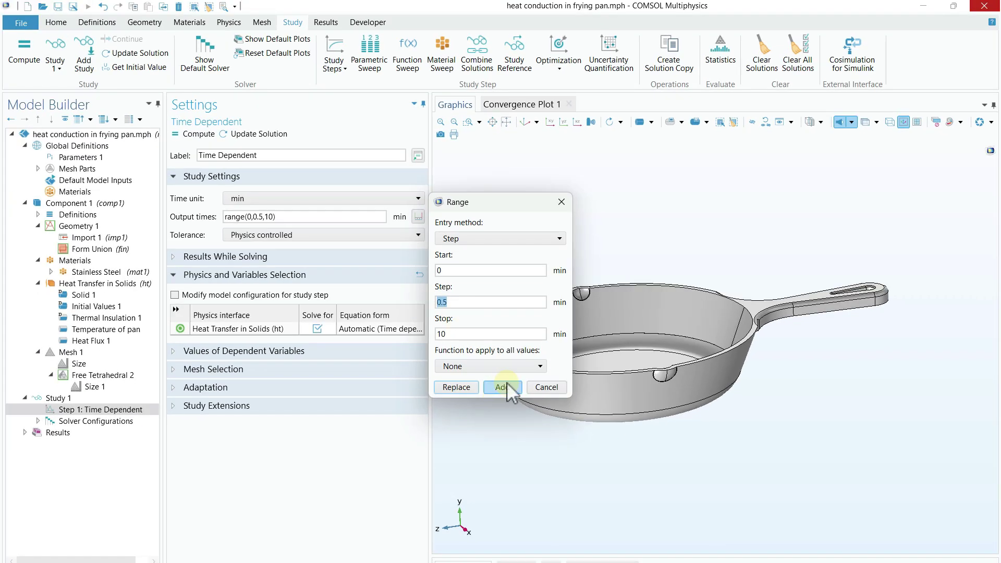
left_click(502, 387)
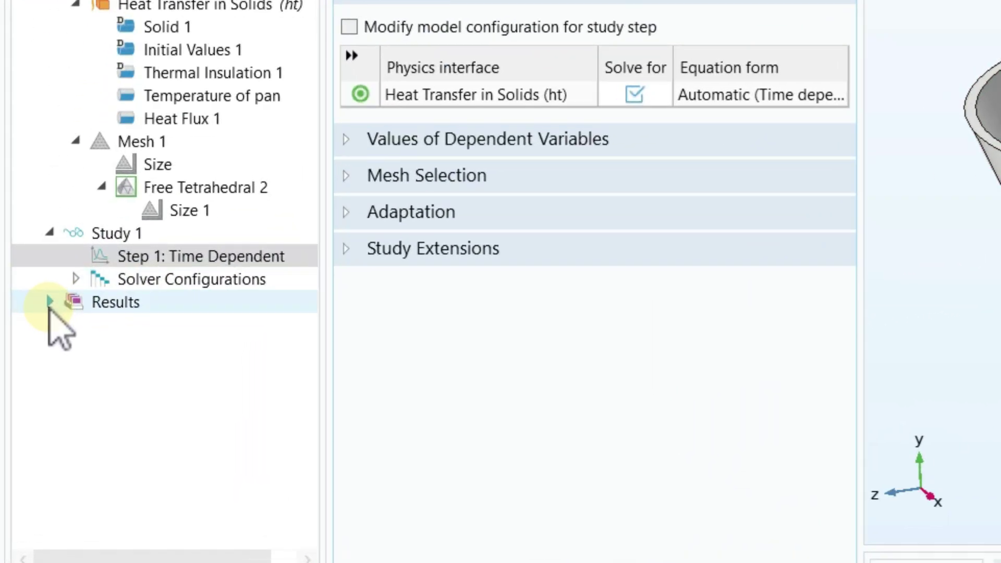
Expand the results, open the Temperature (ht) surface plot and inspect the temperature distribution inside the pan.
left_click(26, 427)
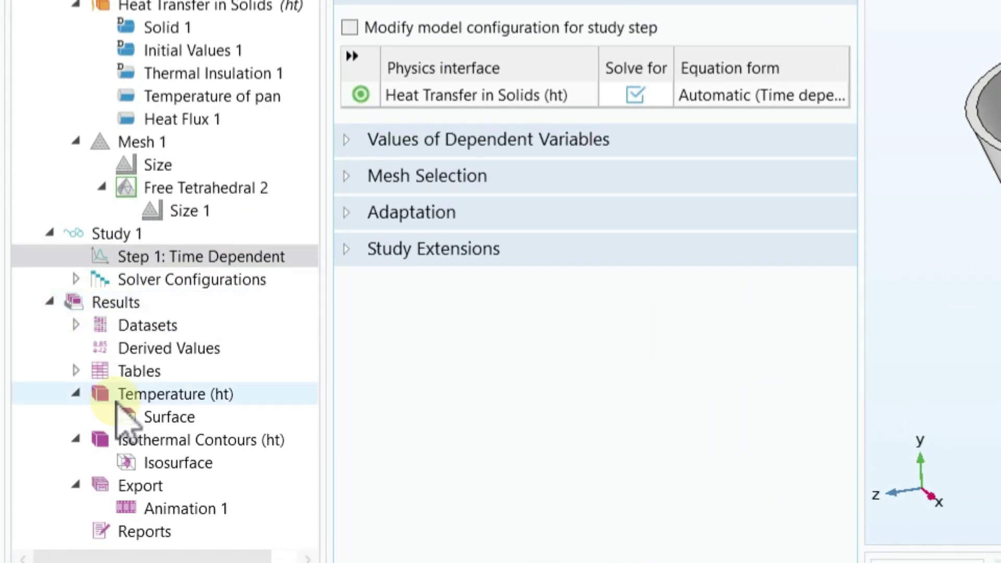
left_click(160, 401)
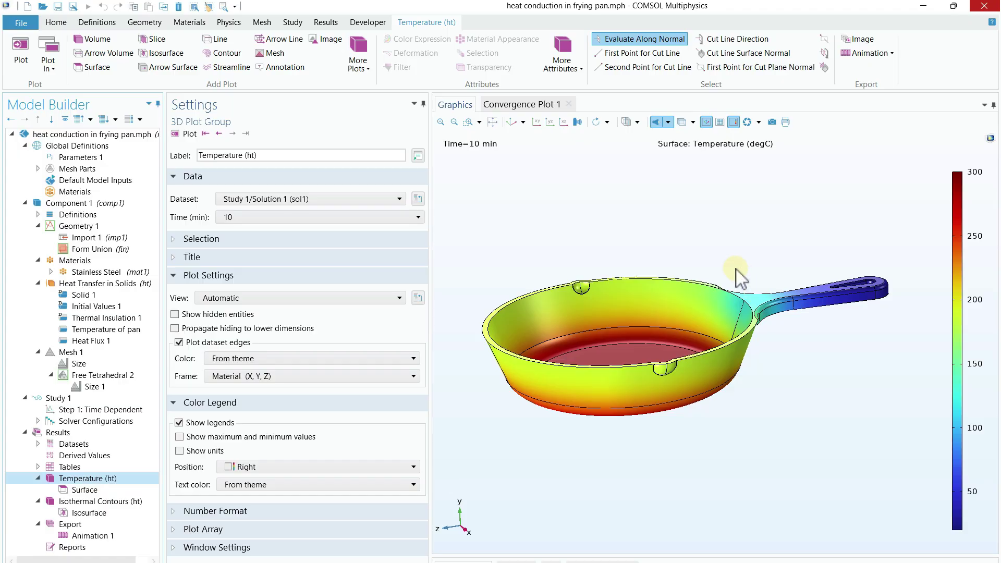
mouse_move(740, 276)
left_mouse_down()
mouse_move(731, 295)
mouse_move(724, 289)
mouse_move(736, 281)
left_mouse_up()
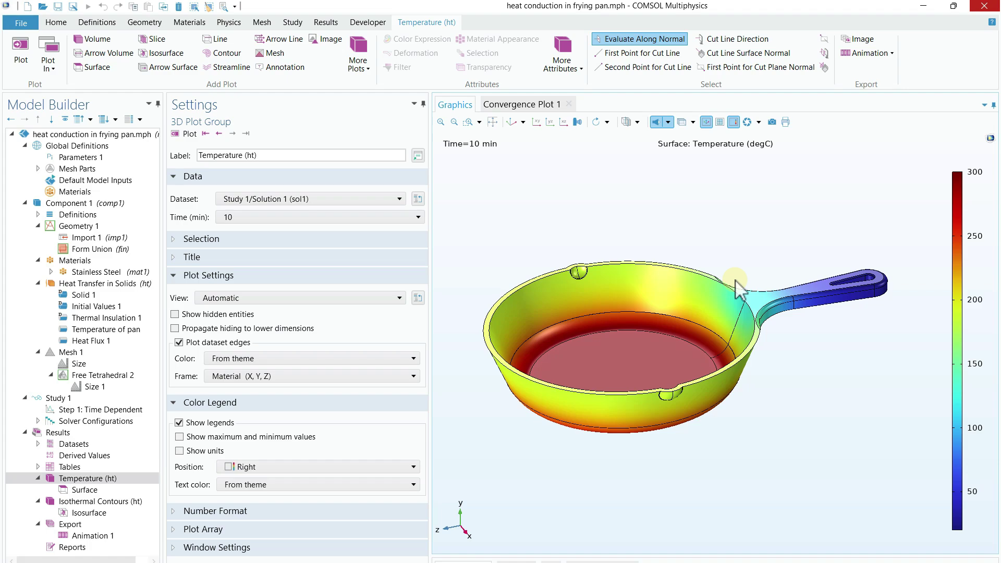
left_click(255, 155)
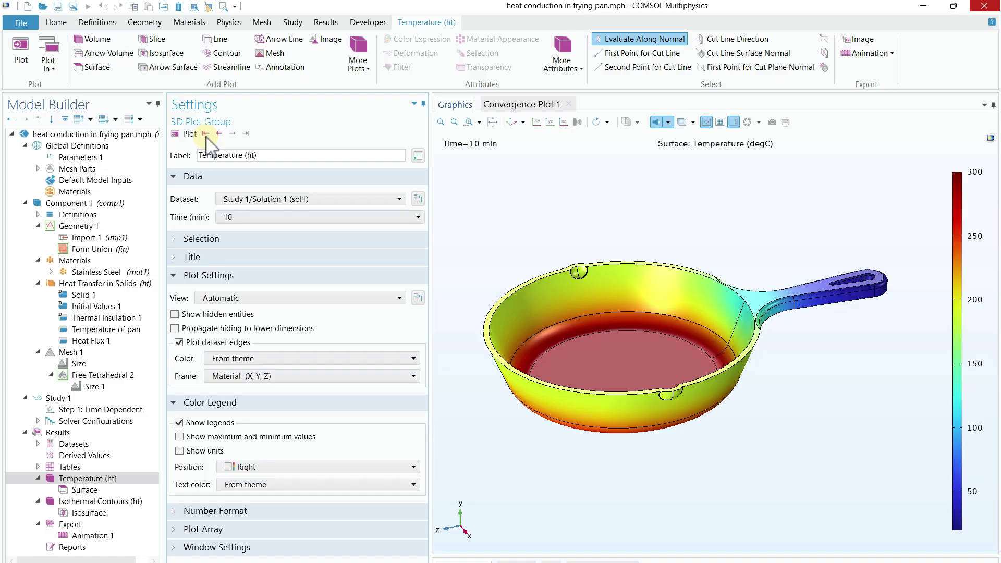
Show the temperature plot at 0 min and advance it to 0.5 min, viewing the pan's underside.
left_click(206, 133)
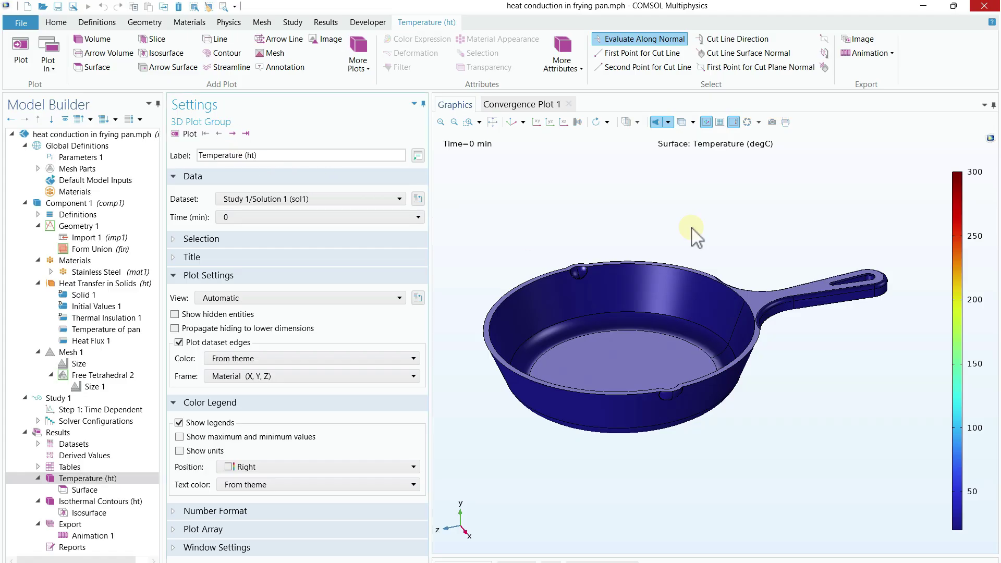
left_click(661, 422)
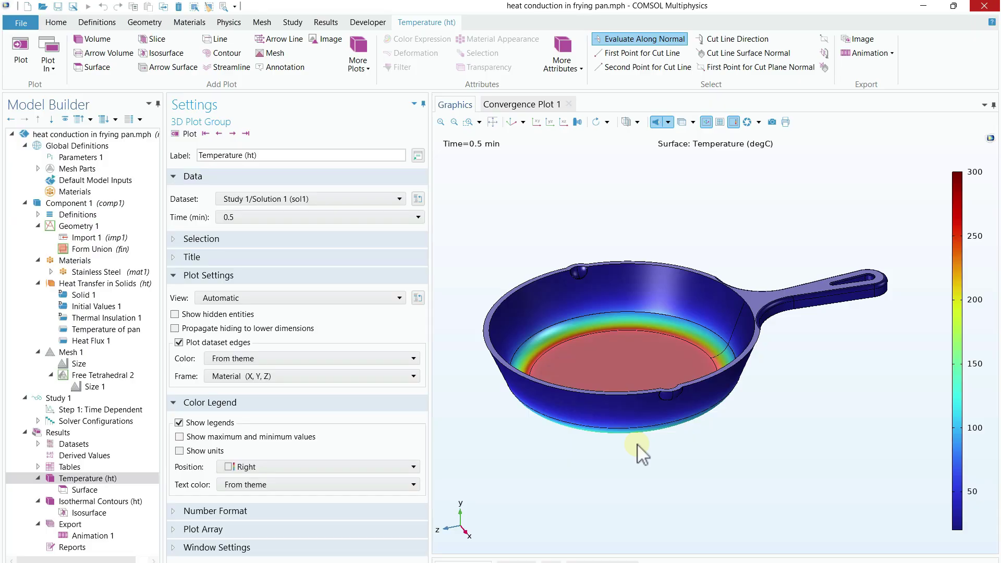
left_click_drag(638, 446, 632, 408)
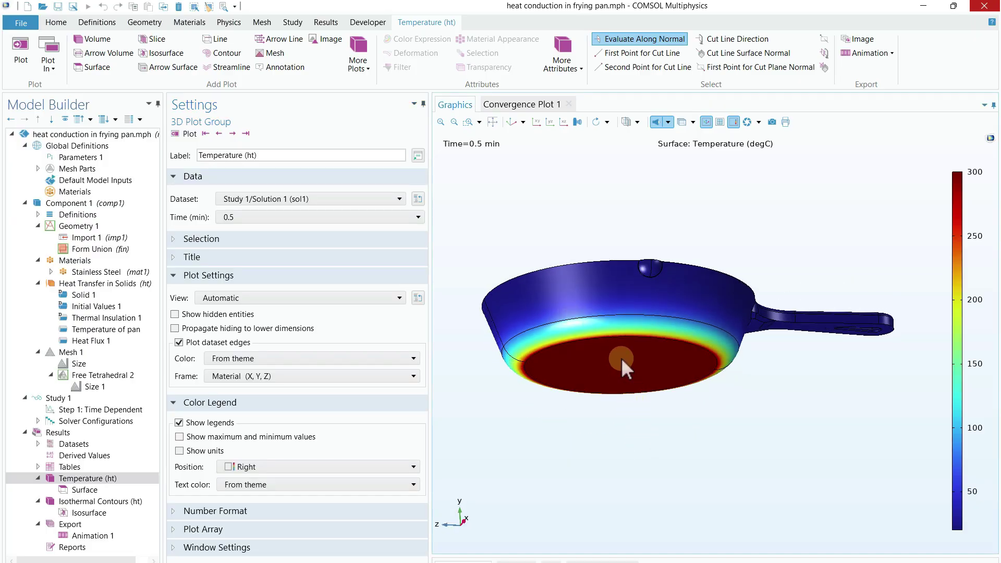
Enlarge the Evaluation 3D table and read the temperatures at points on the pan's underside and outer side wall, then view the inside.
left_click_drag(560, 557, 563, 482)
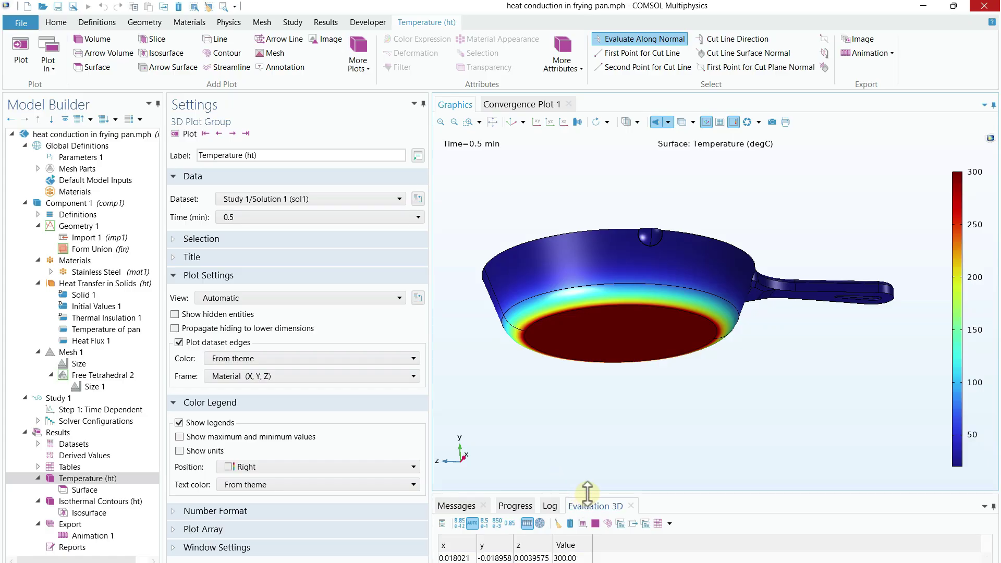
left_click_drag(584, 496, 581, 440)
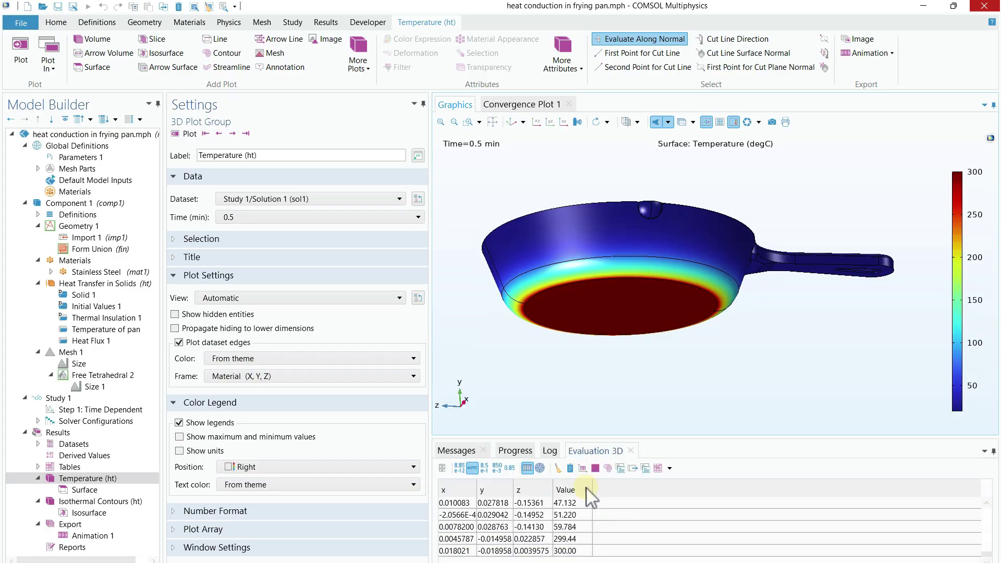
left_click(575, 551)
left_click(621, 312)
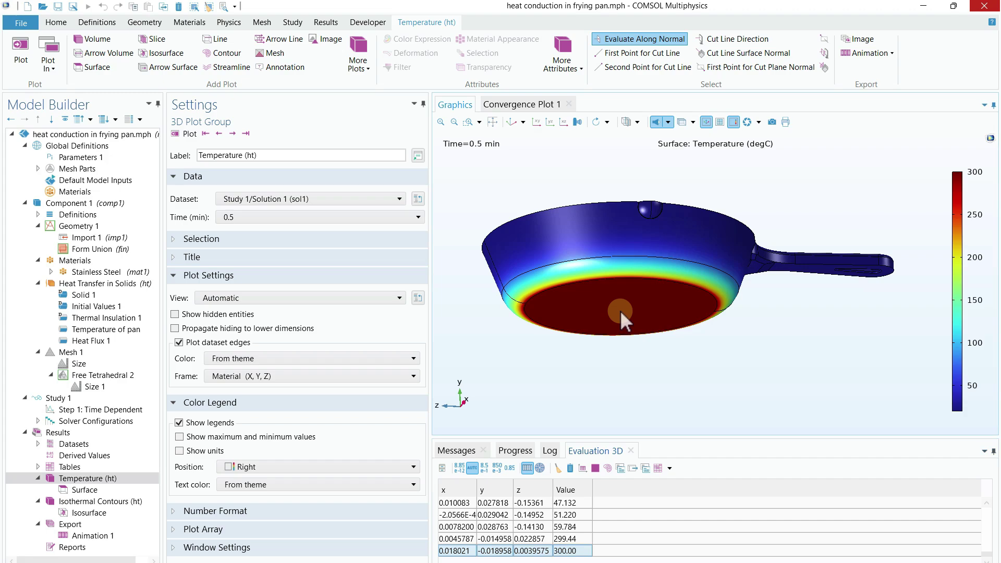
left_click(598, 222)
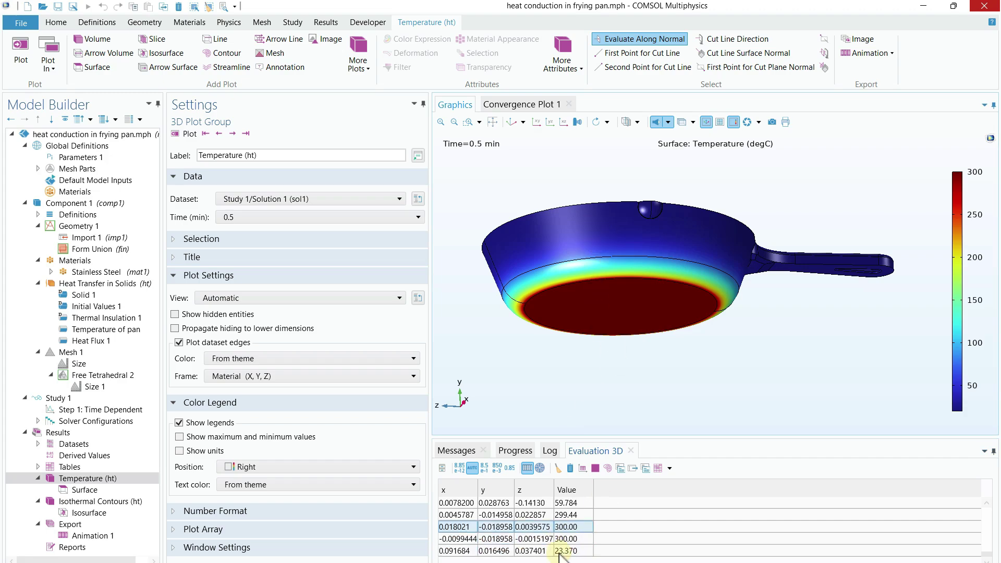
left_click_drag(699, 283, 699, 320)
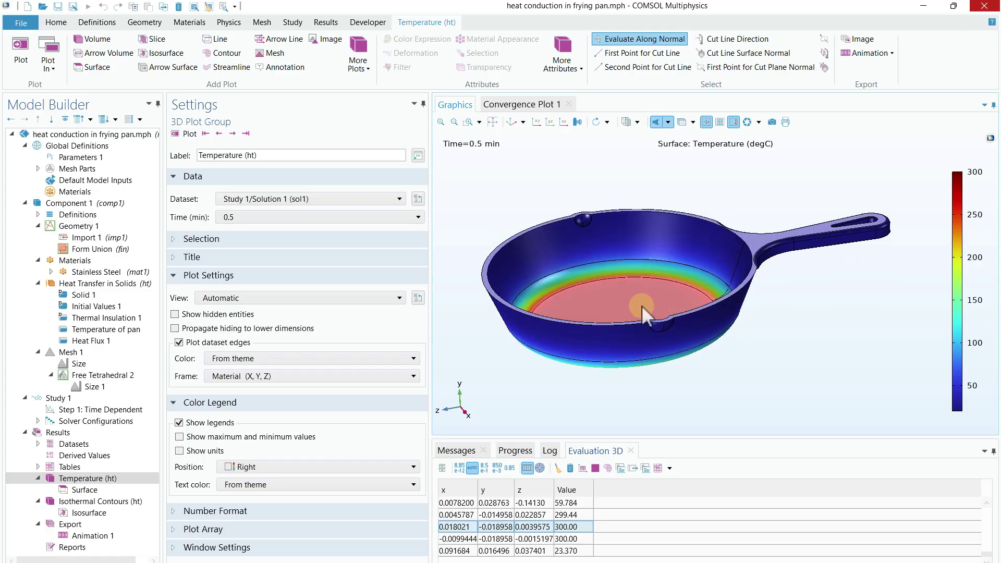
Advance the temperature plot to 1 min and view the plot types that can be added under Results and Temperature (ht).
left_click(232, 133)
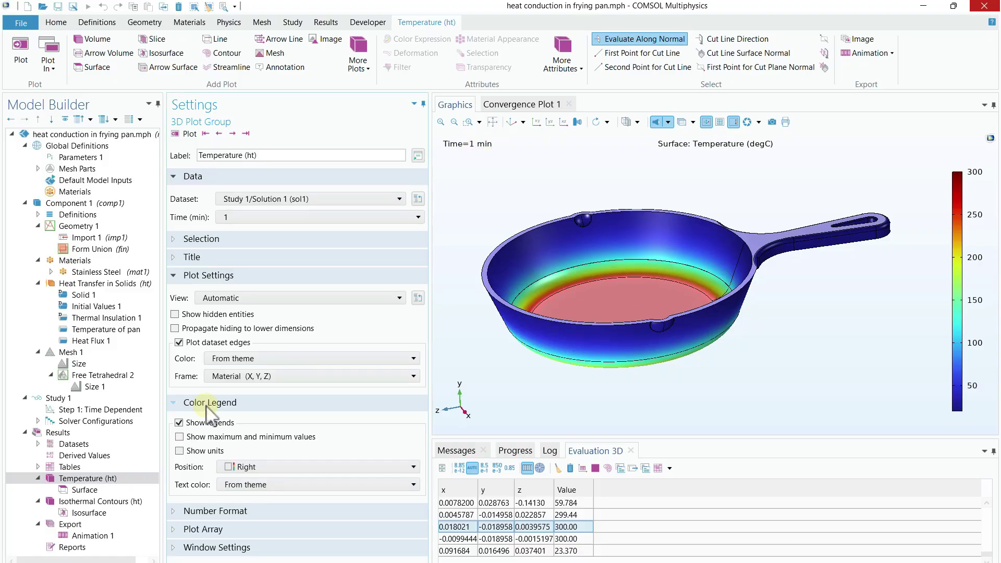
left_click(82, 480)
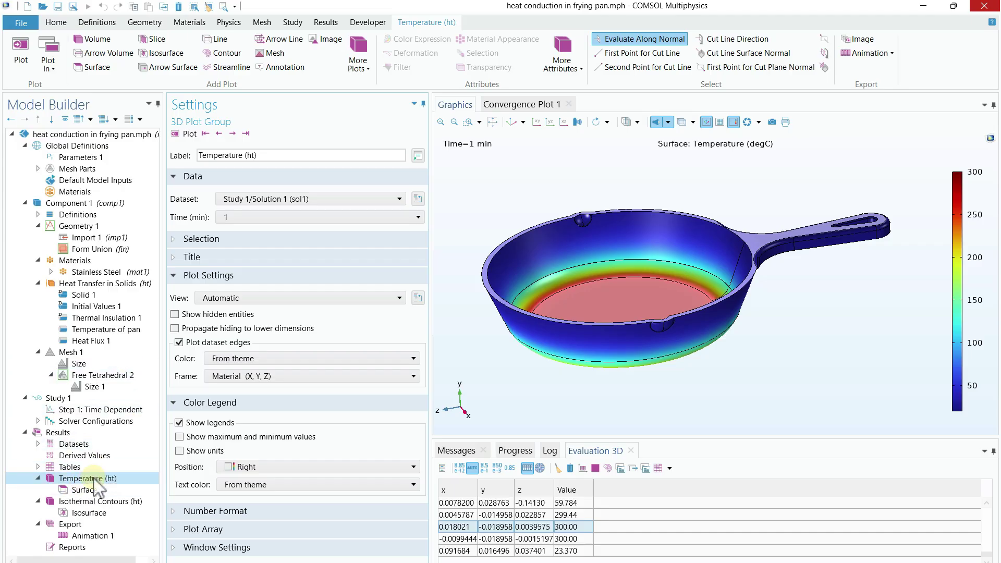
right_click(58, 433)
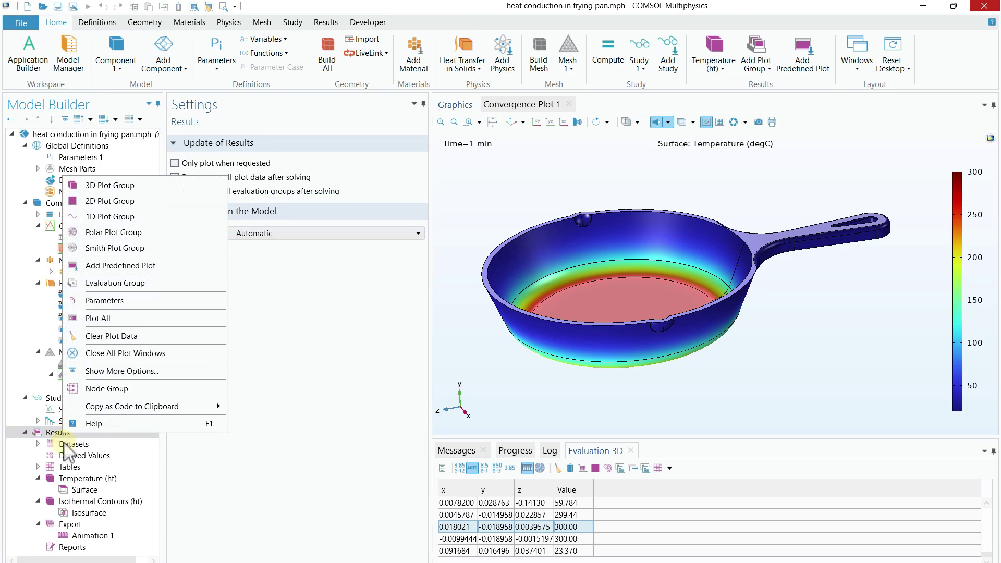
key("Escape")
right_click(56, 434)
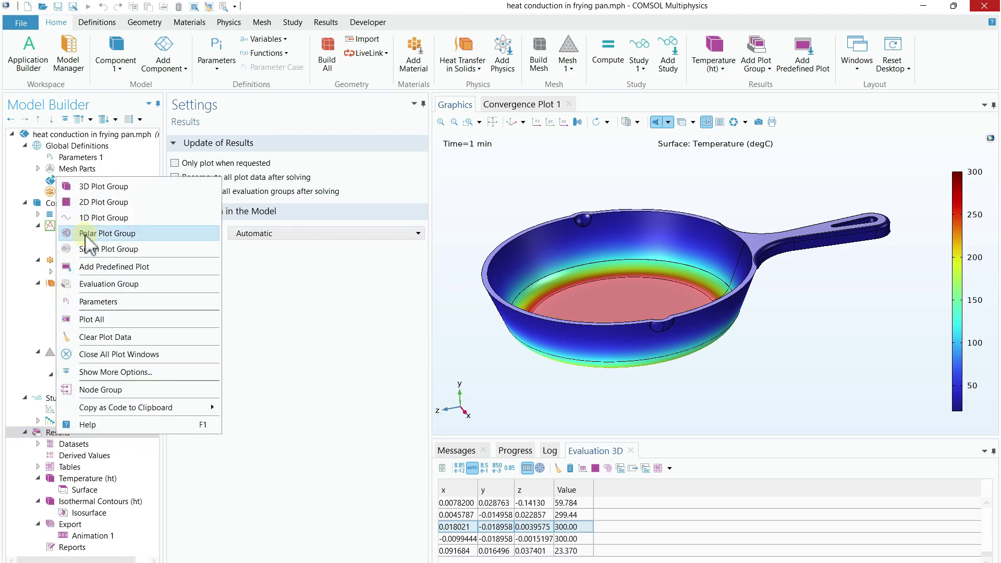
left_click(73, 479)
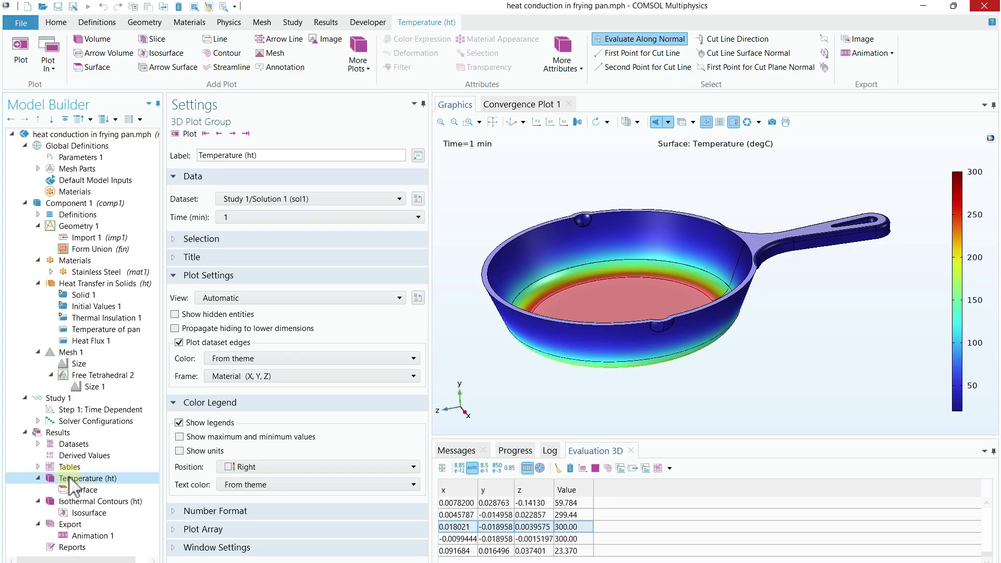
right_click(73, 483)
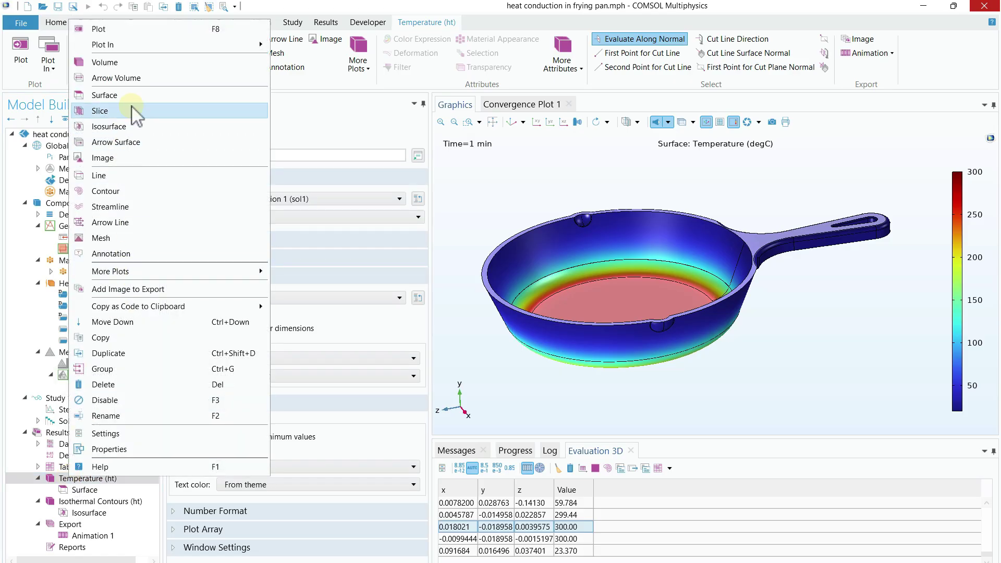
Open the Surface plot under Temperature (ht) and browse the available expressions to the Temperature variable of Heat Transfer in Solids.
left_click(75, 492)
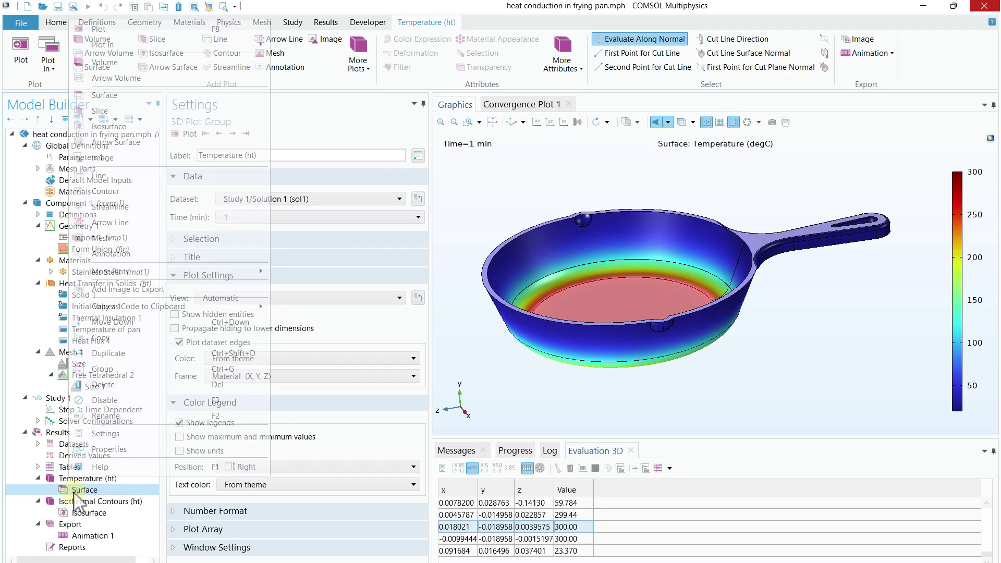
left_click(395, 258)
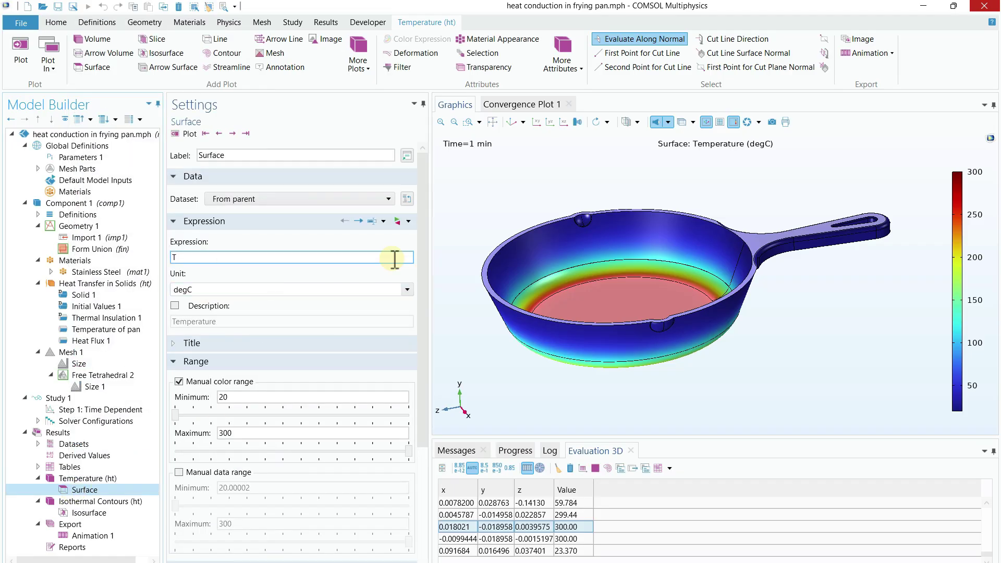
left_click(410, 222)
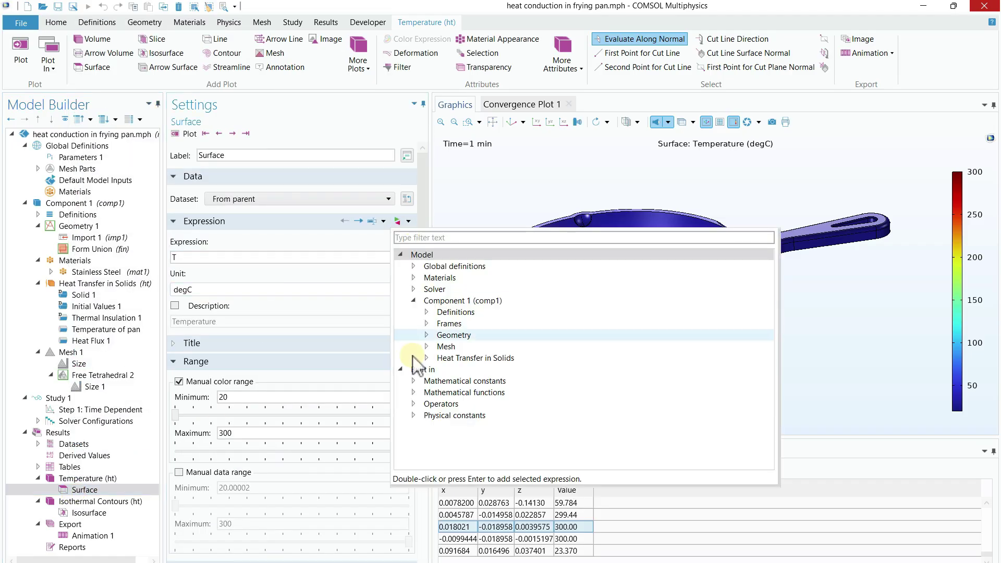
left_click(426, 358)
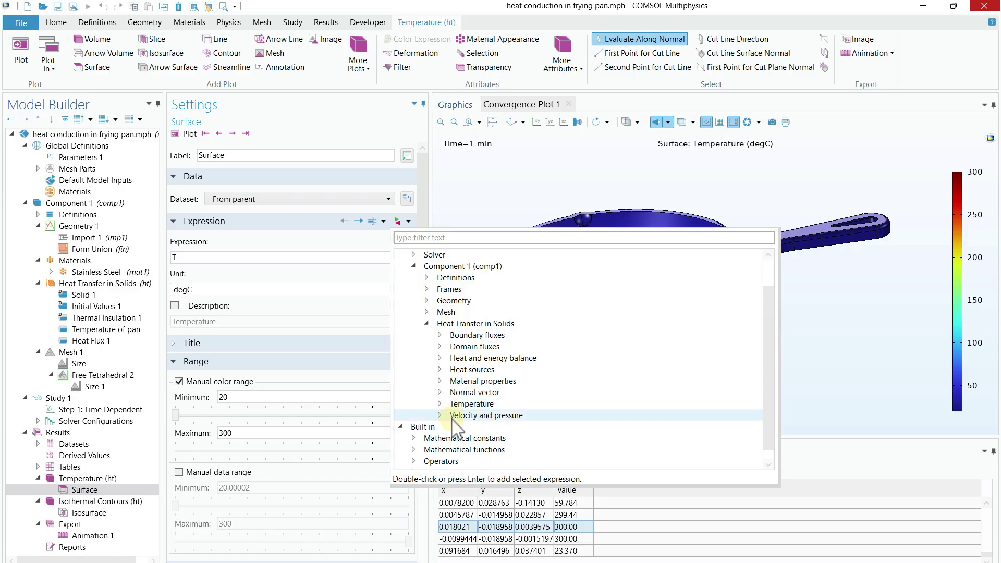
left_click(439, 405)
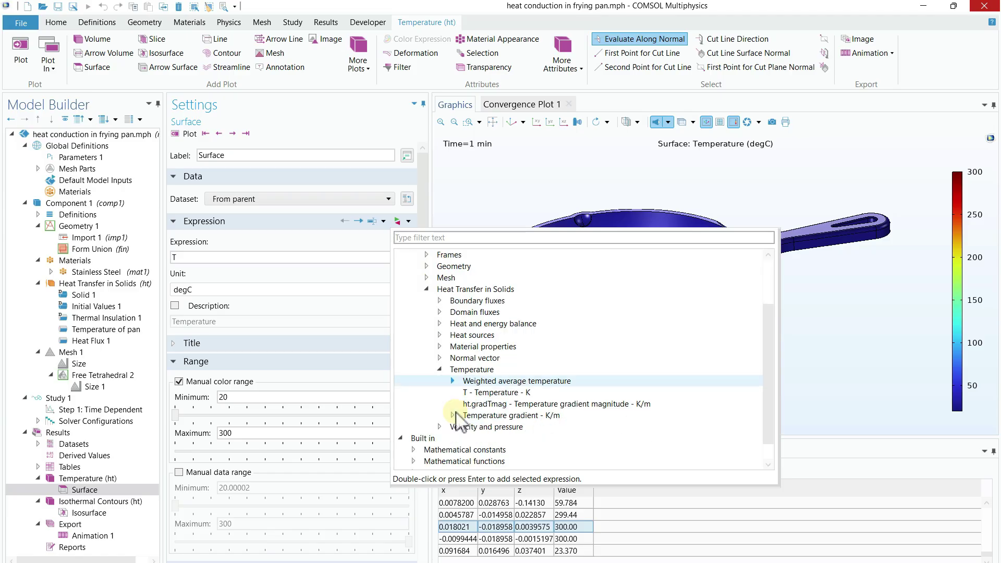
left_click(489, 394)
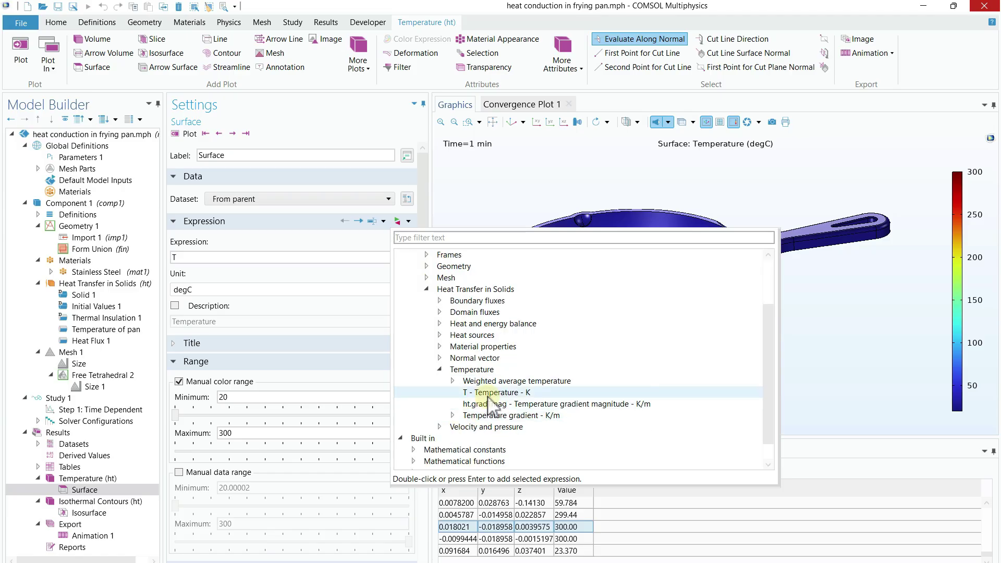
left_click(271, 232)
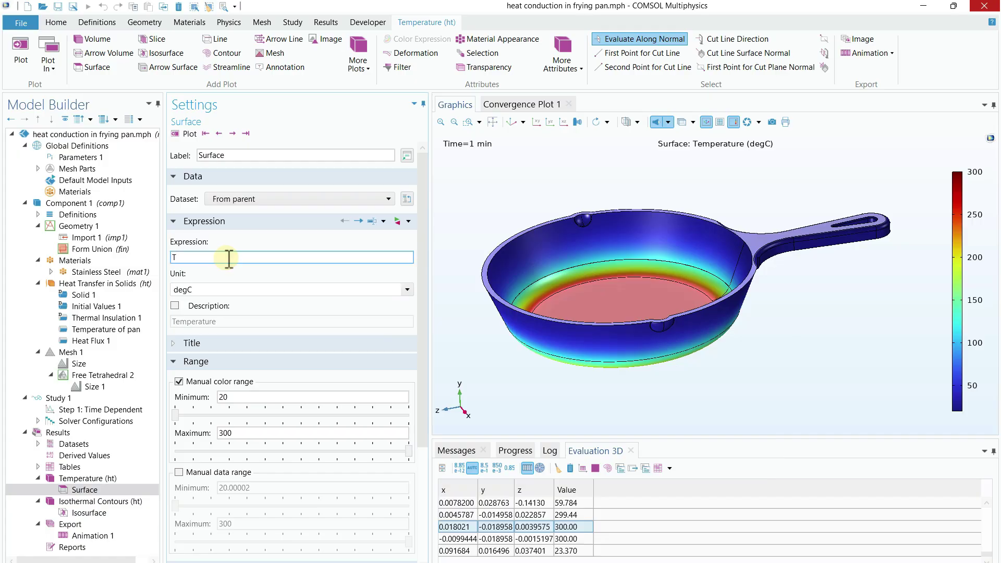
Review the unit choices for the Surface plot's temperature expression, leaving degC selected.
left_click(199, 259)
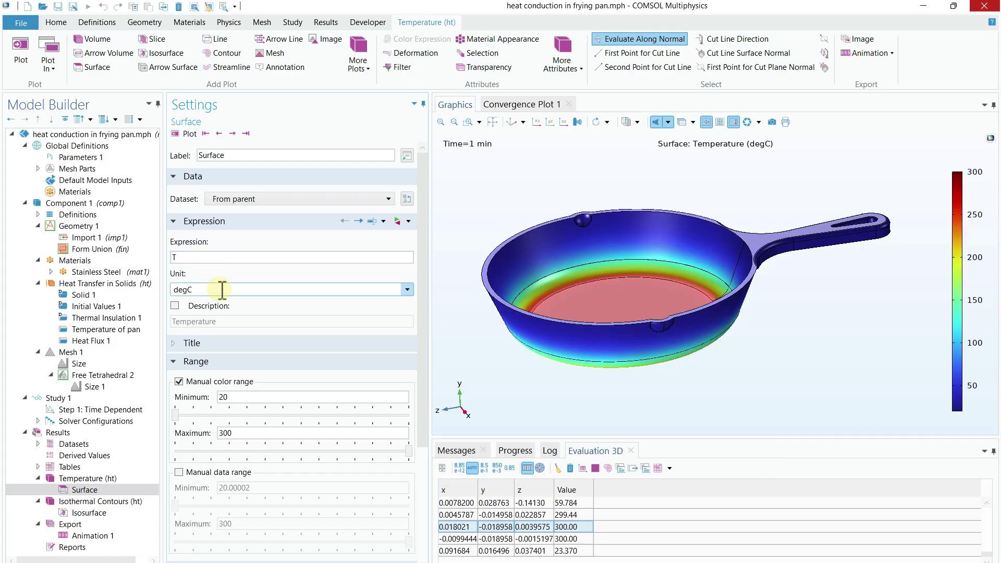
left_click(407, 291)
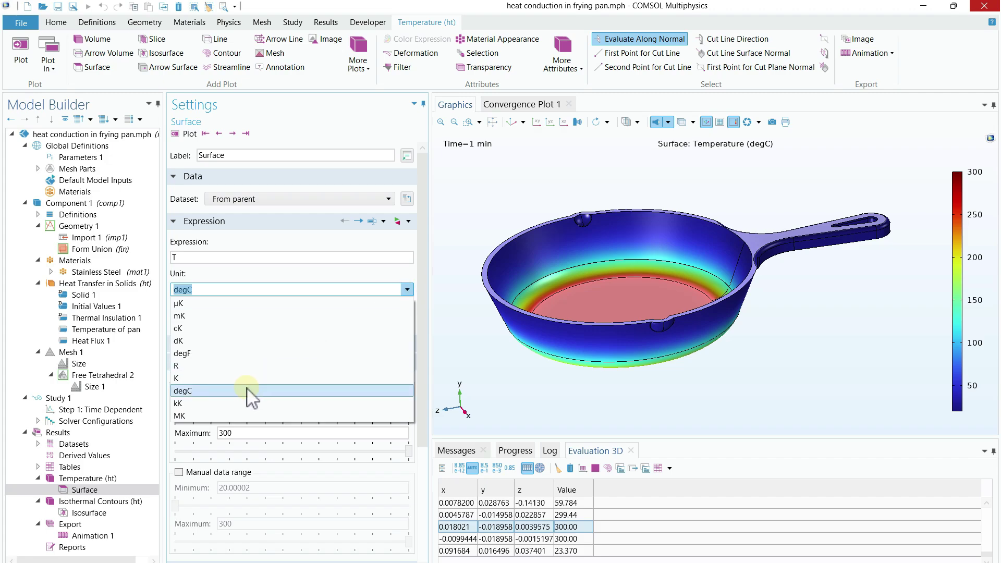
left_click(278, 288)
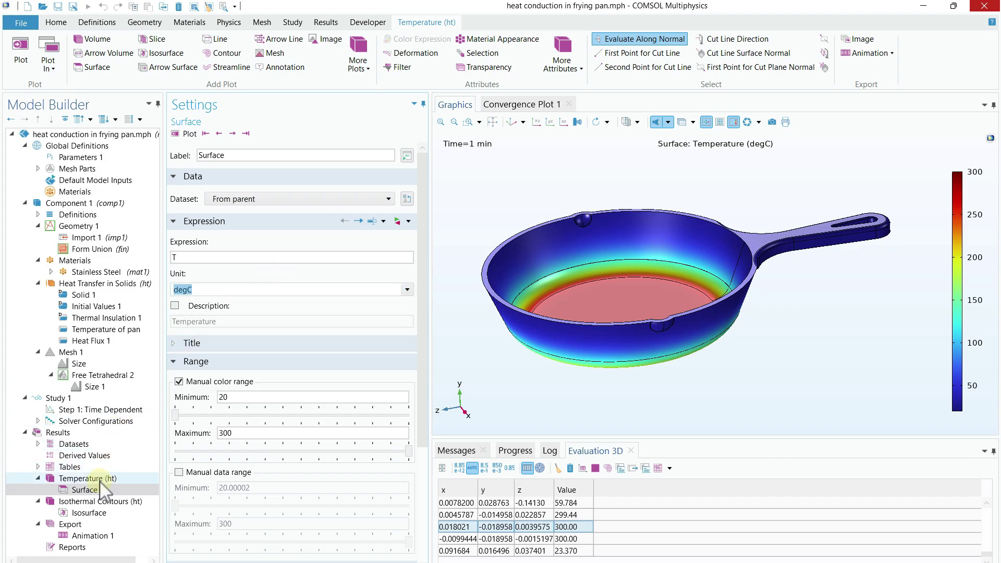
Show the Isothermal Contours (ht) plot and view the animation types that can be added under Export.
left_click(94, 502)
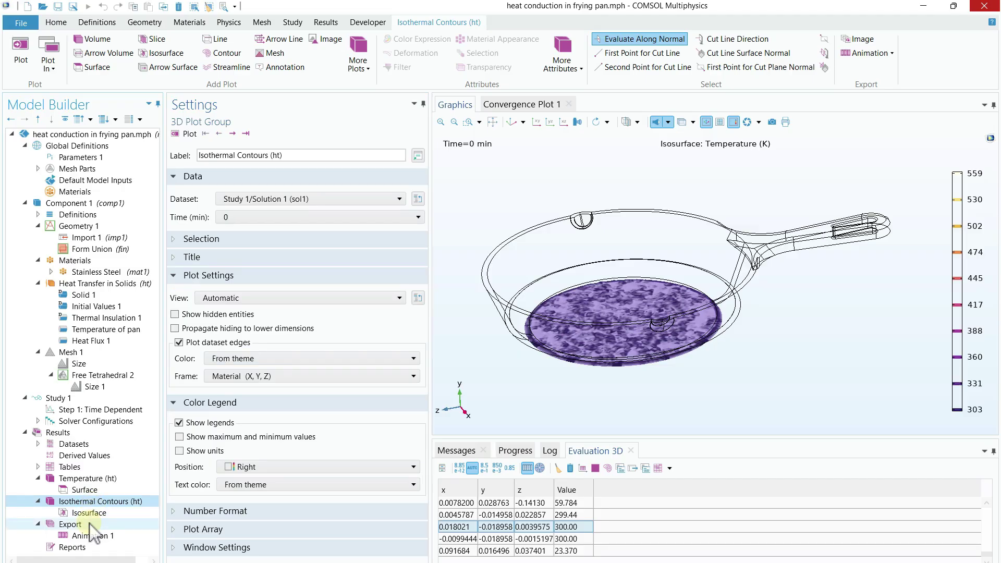
right_click(60, 524)
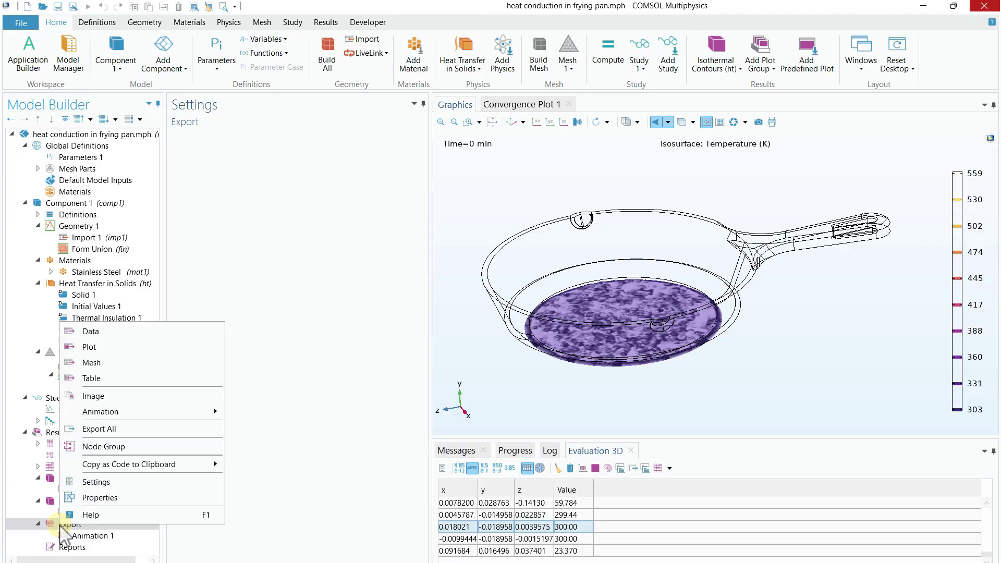
mouse_move(99, 414)
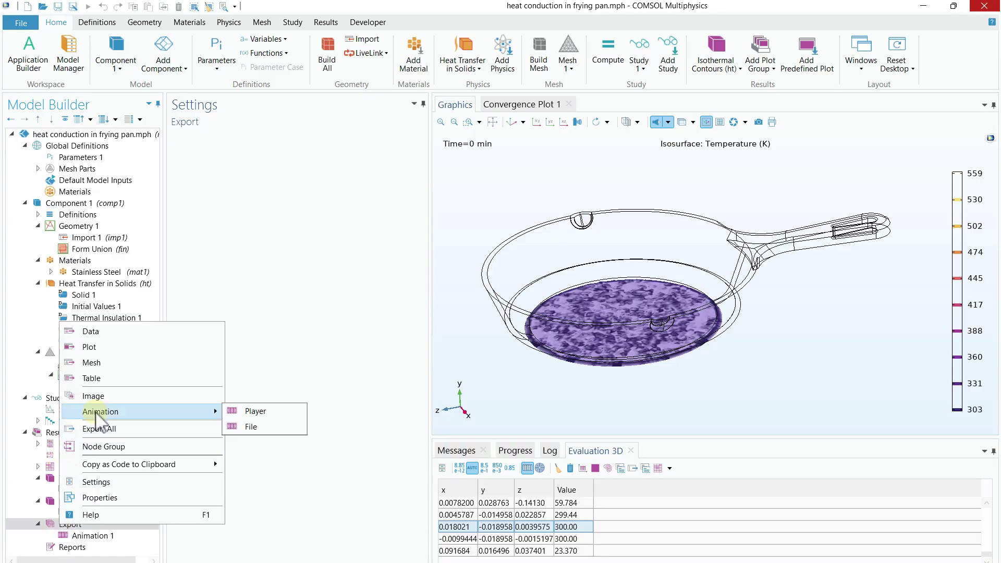
left_click(295, 378)
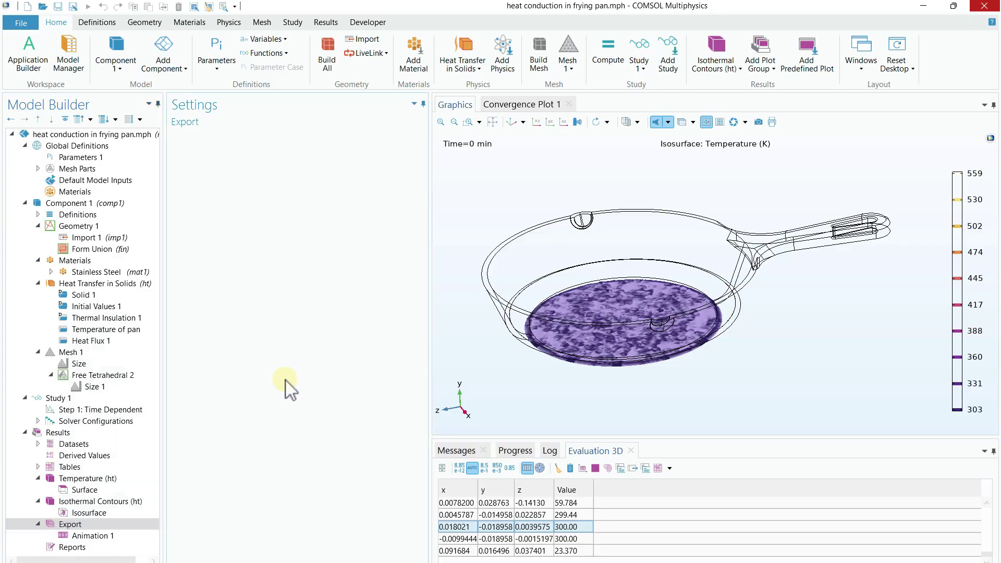
Open Animation 1 and play the pan's temperature animation.
left_click(78, 536)
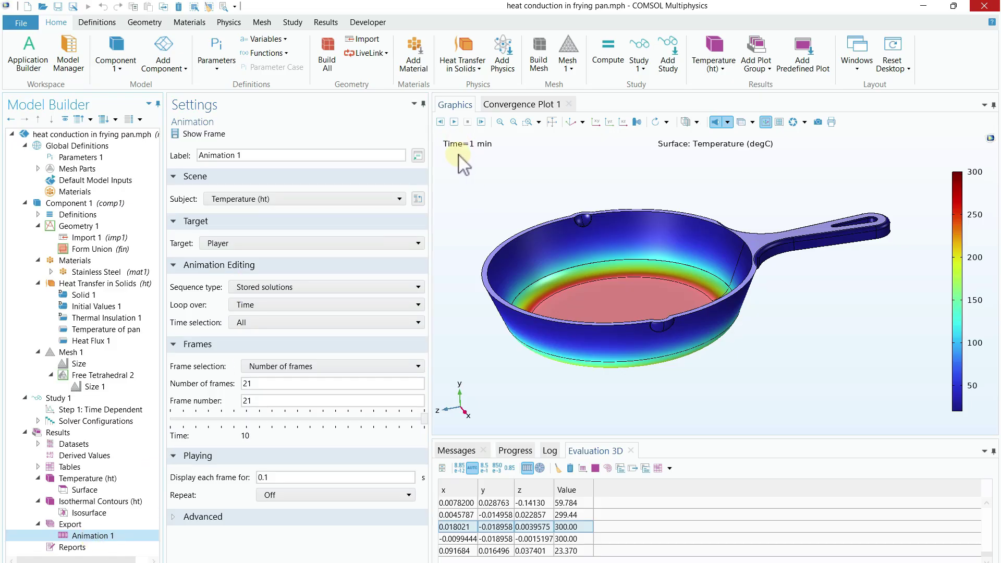
left_click(454, 122)
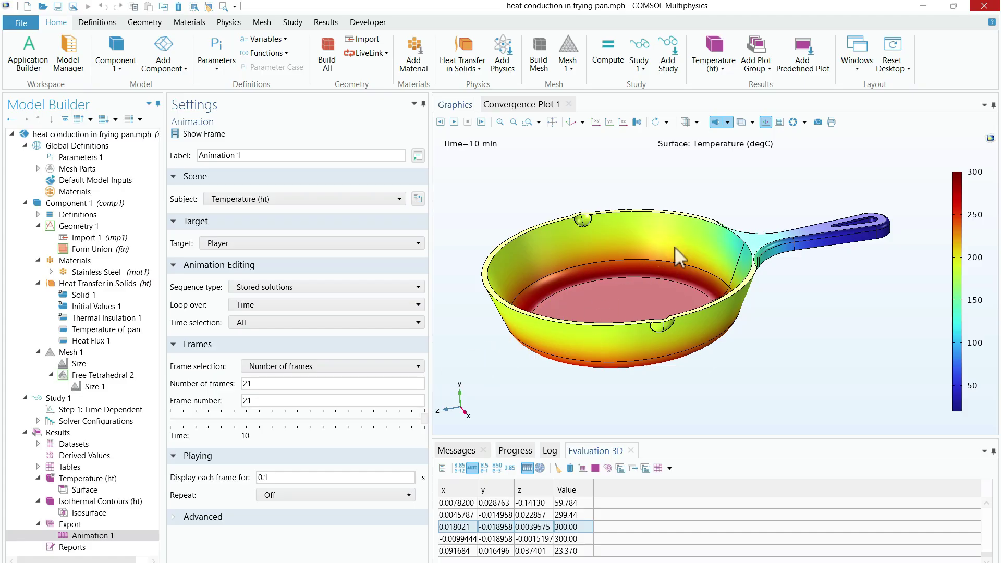
Set Animation 1 to repeat forever, then play it and stop playback at 4 min.
left_click(285, 498)
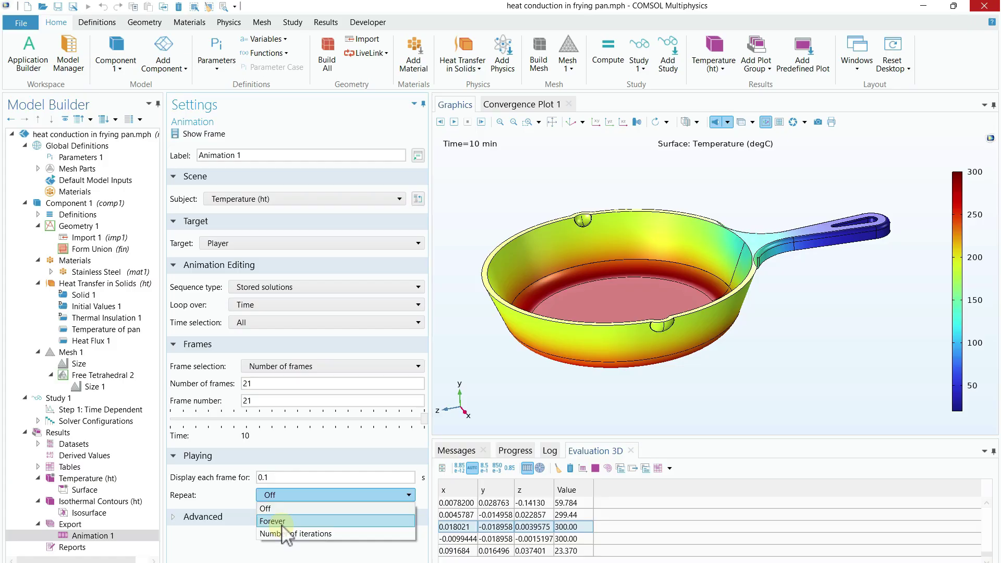
left_click(283, 524)
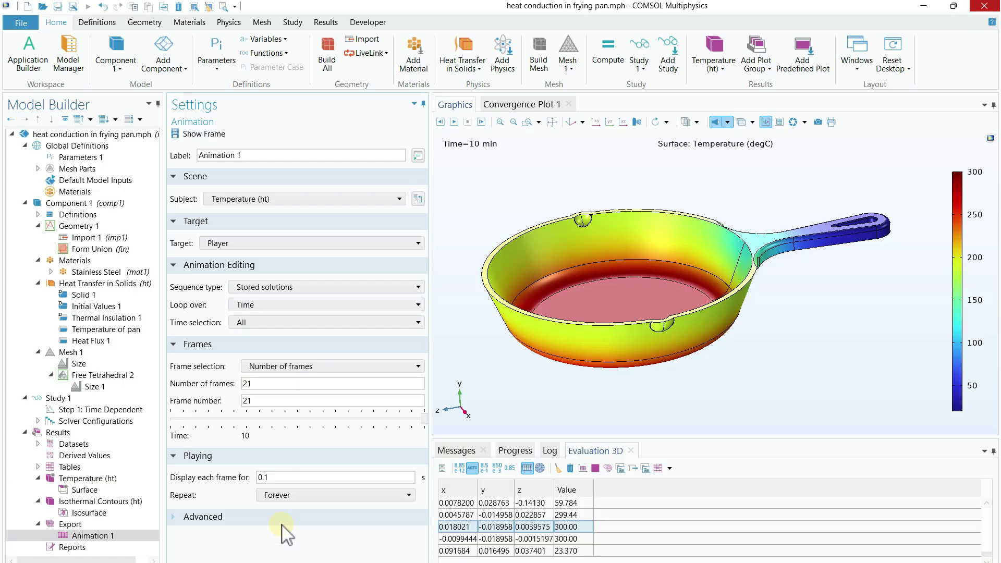
left_click(454, 122)
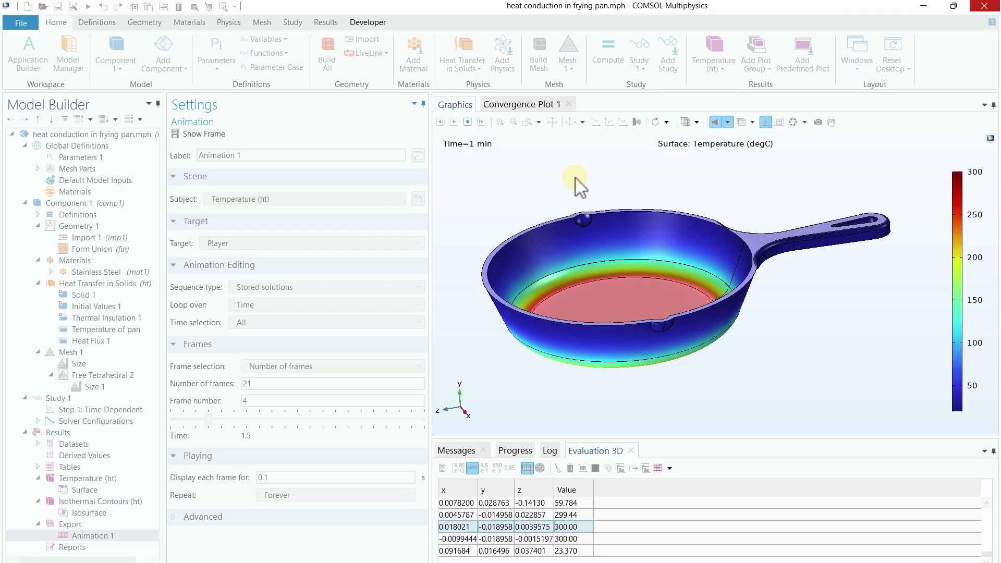
left_click(467, 123)
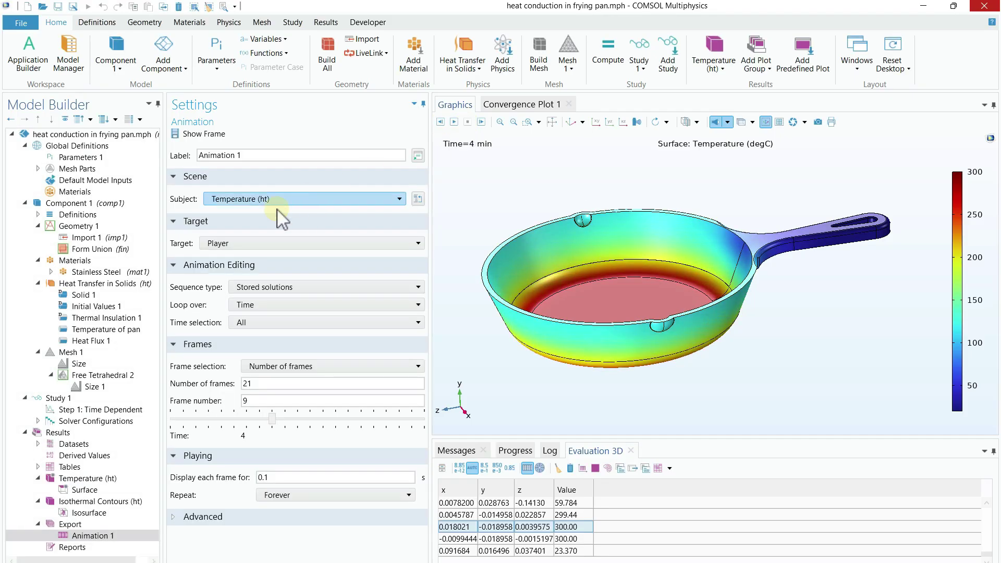
Set the target of Animation 1 to File and review the movie output formats, keeping GIF.
left_click(228, 246)
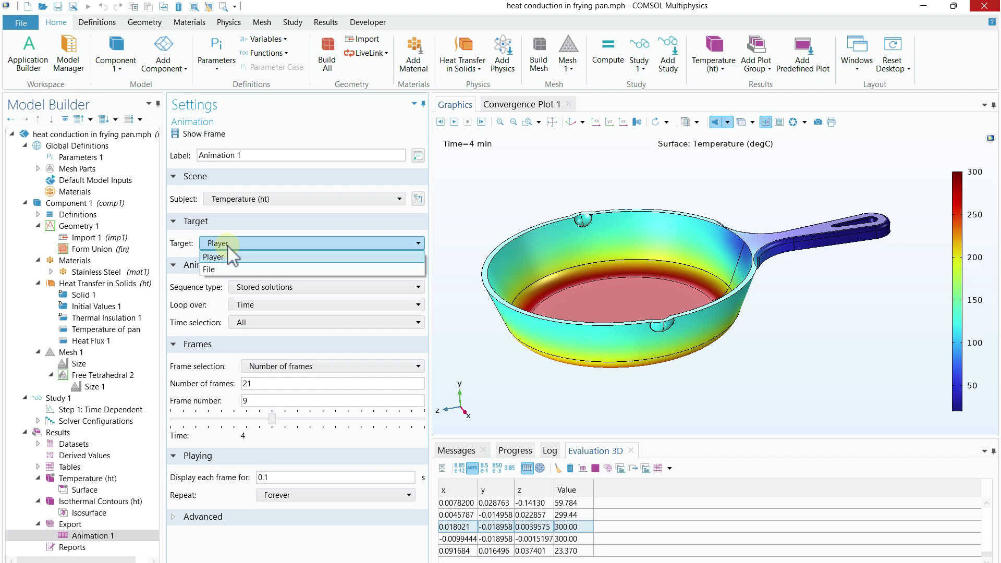
left_click(218, 271)
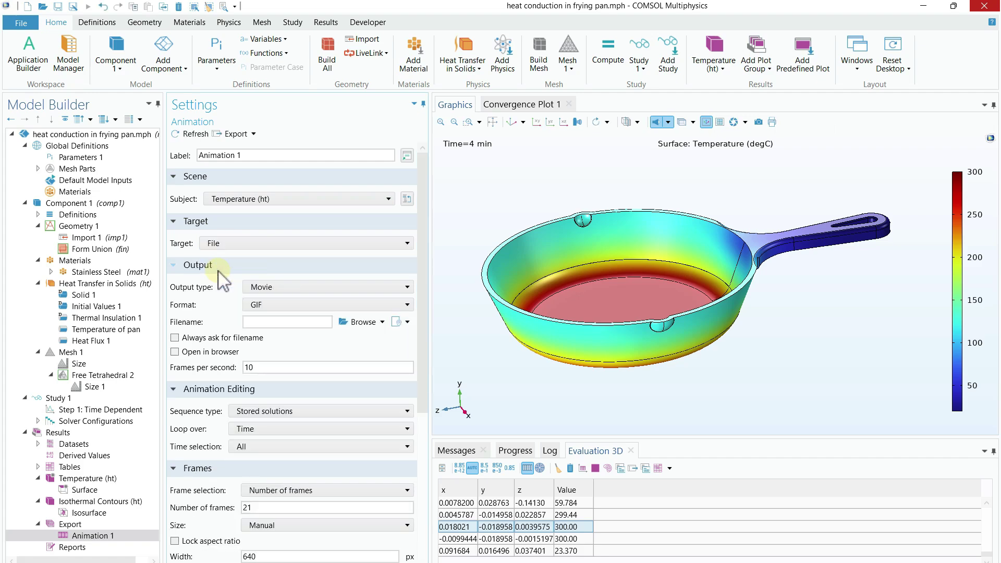
left_click(302, 307)
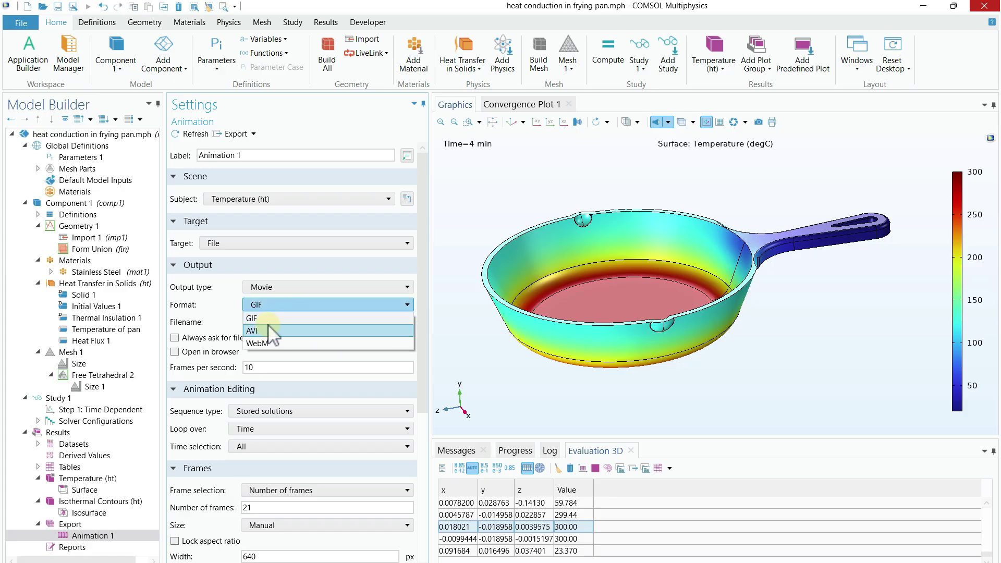
left_click(228, 309)
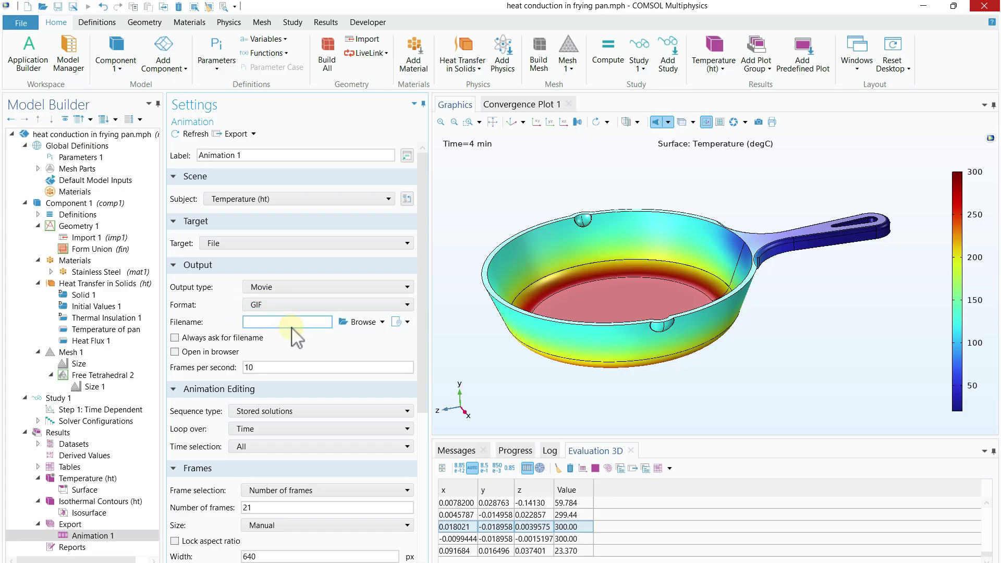